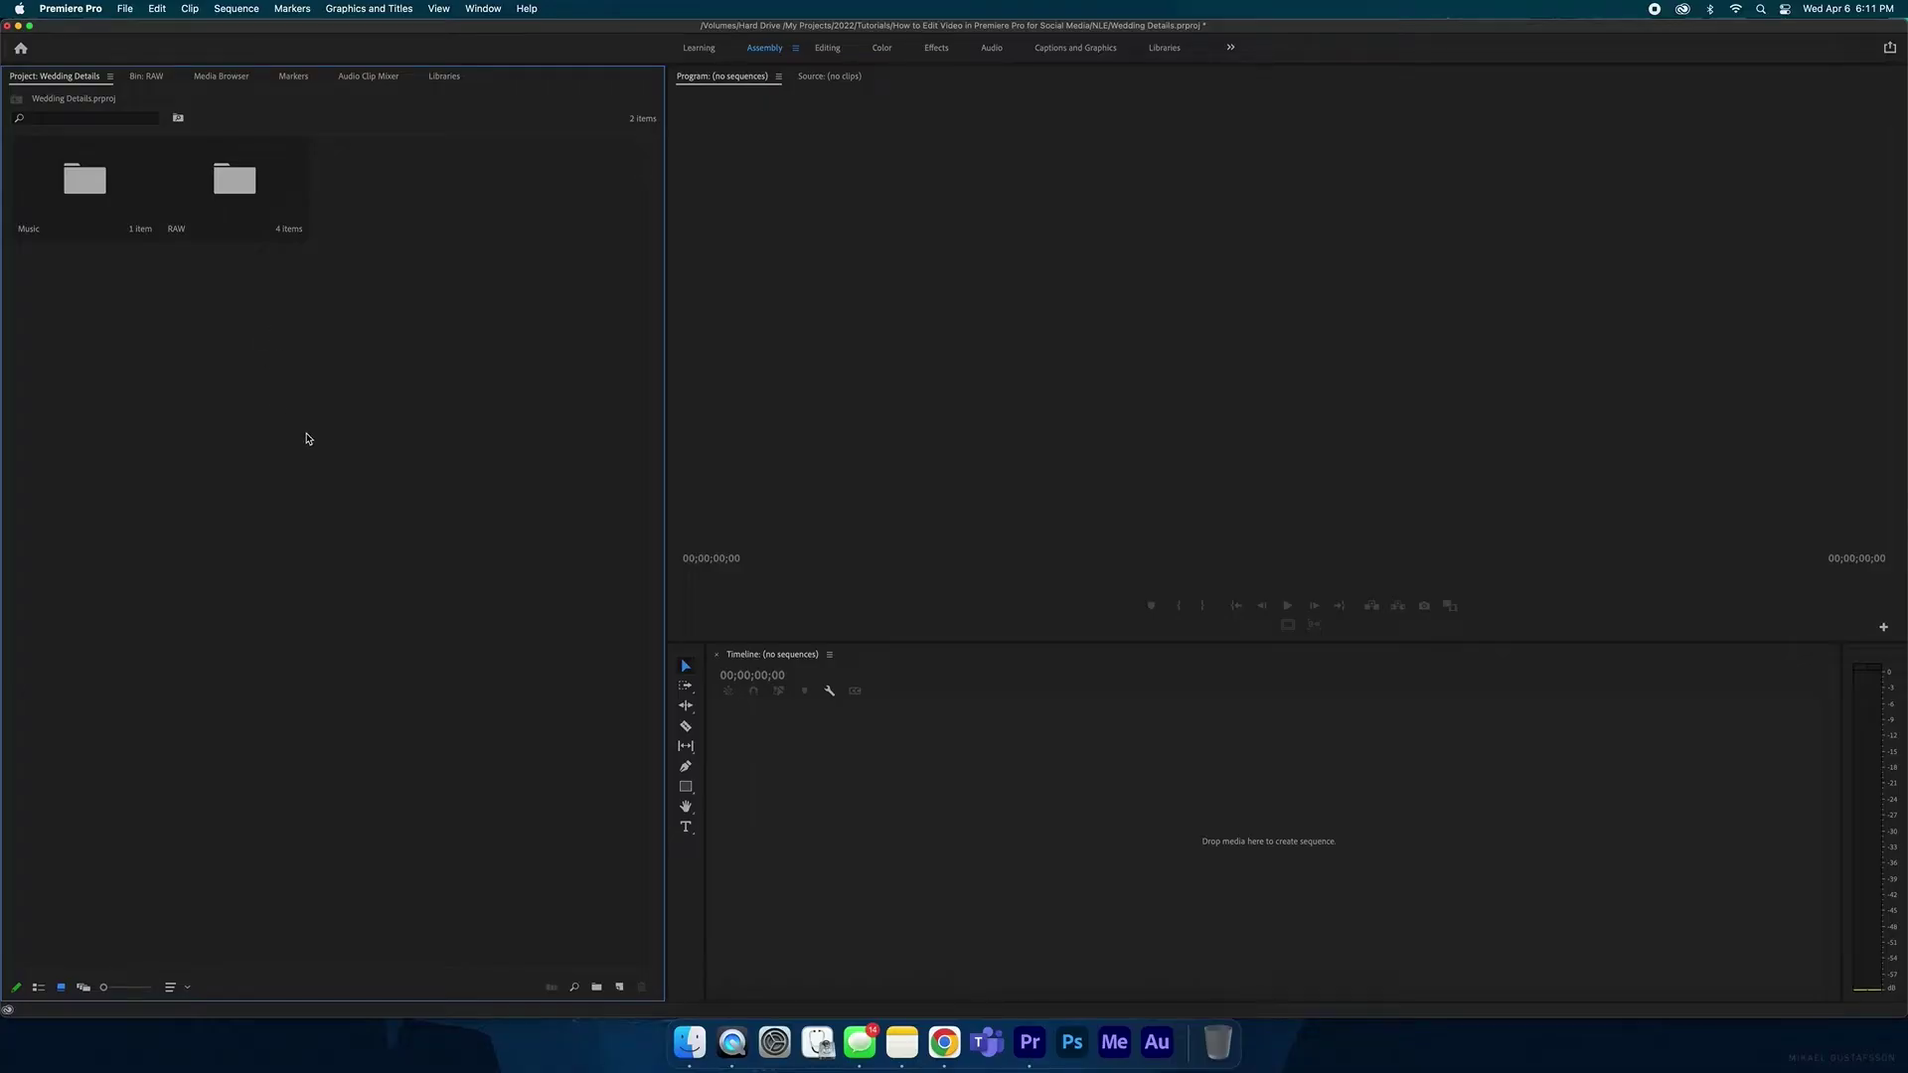
Start a new sequence from the File menu and show its Settings tab.
{"action": "left_click", "coordinate": [125, 10]}
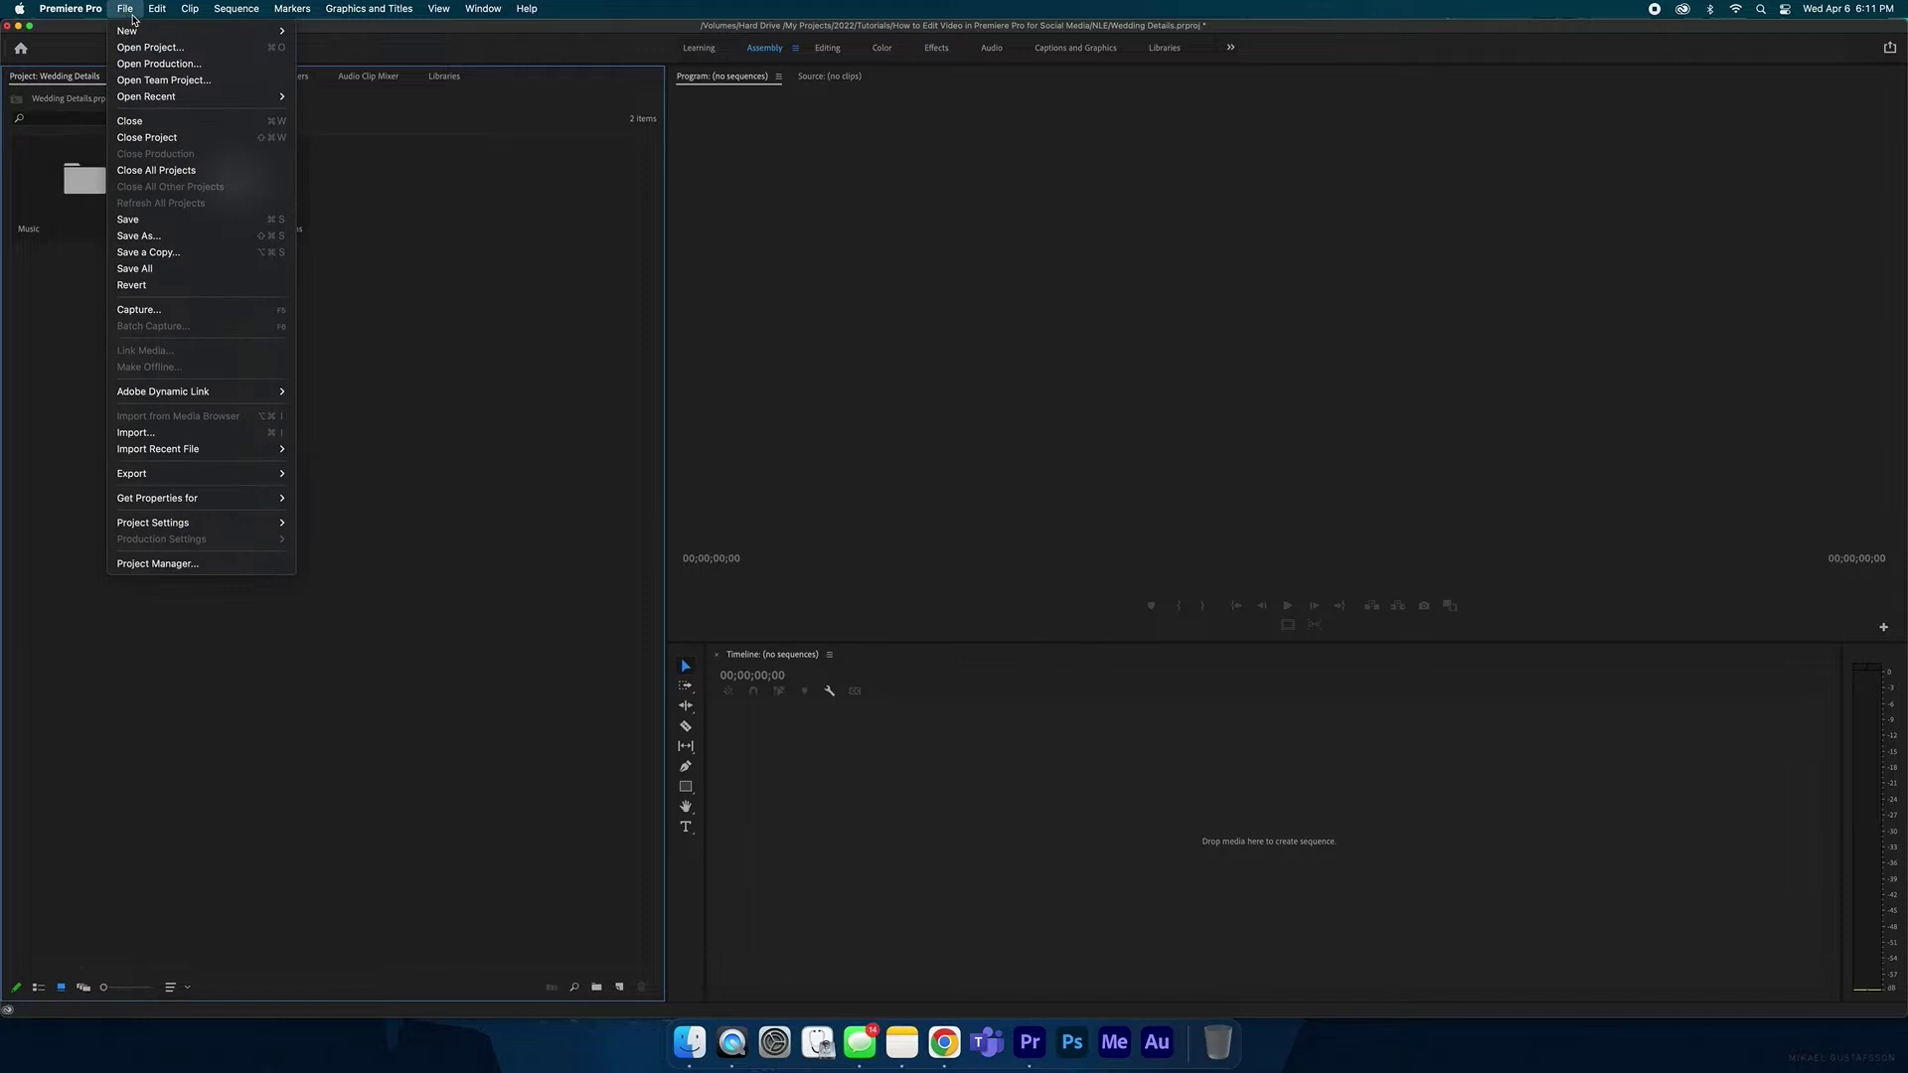
{"action": "mouse_move", "coordinate": [199, 31]}
{"action": "left_click", "coordinate": [405, 81]}
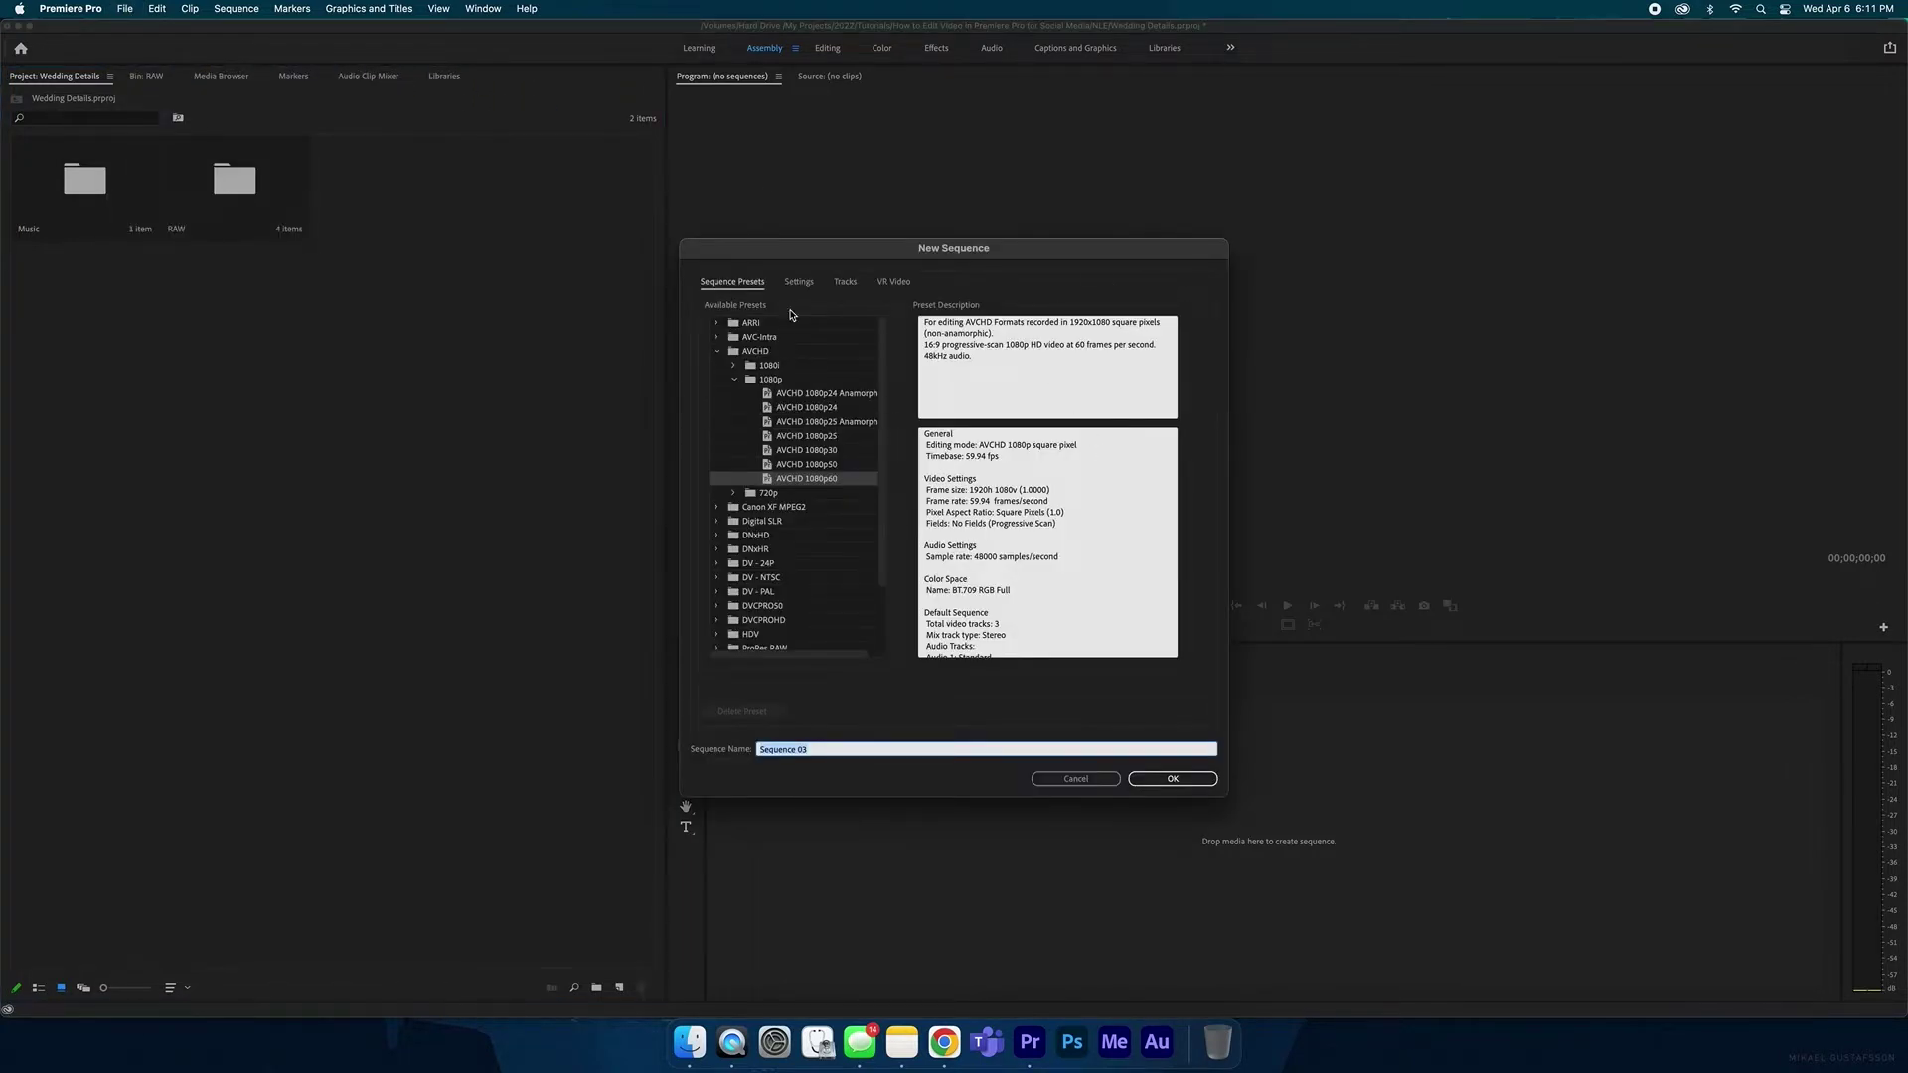
{"action": "left_click", "coordinate": [798, 283]}
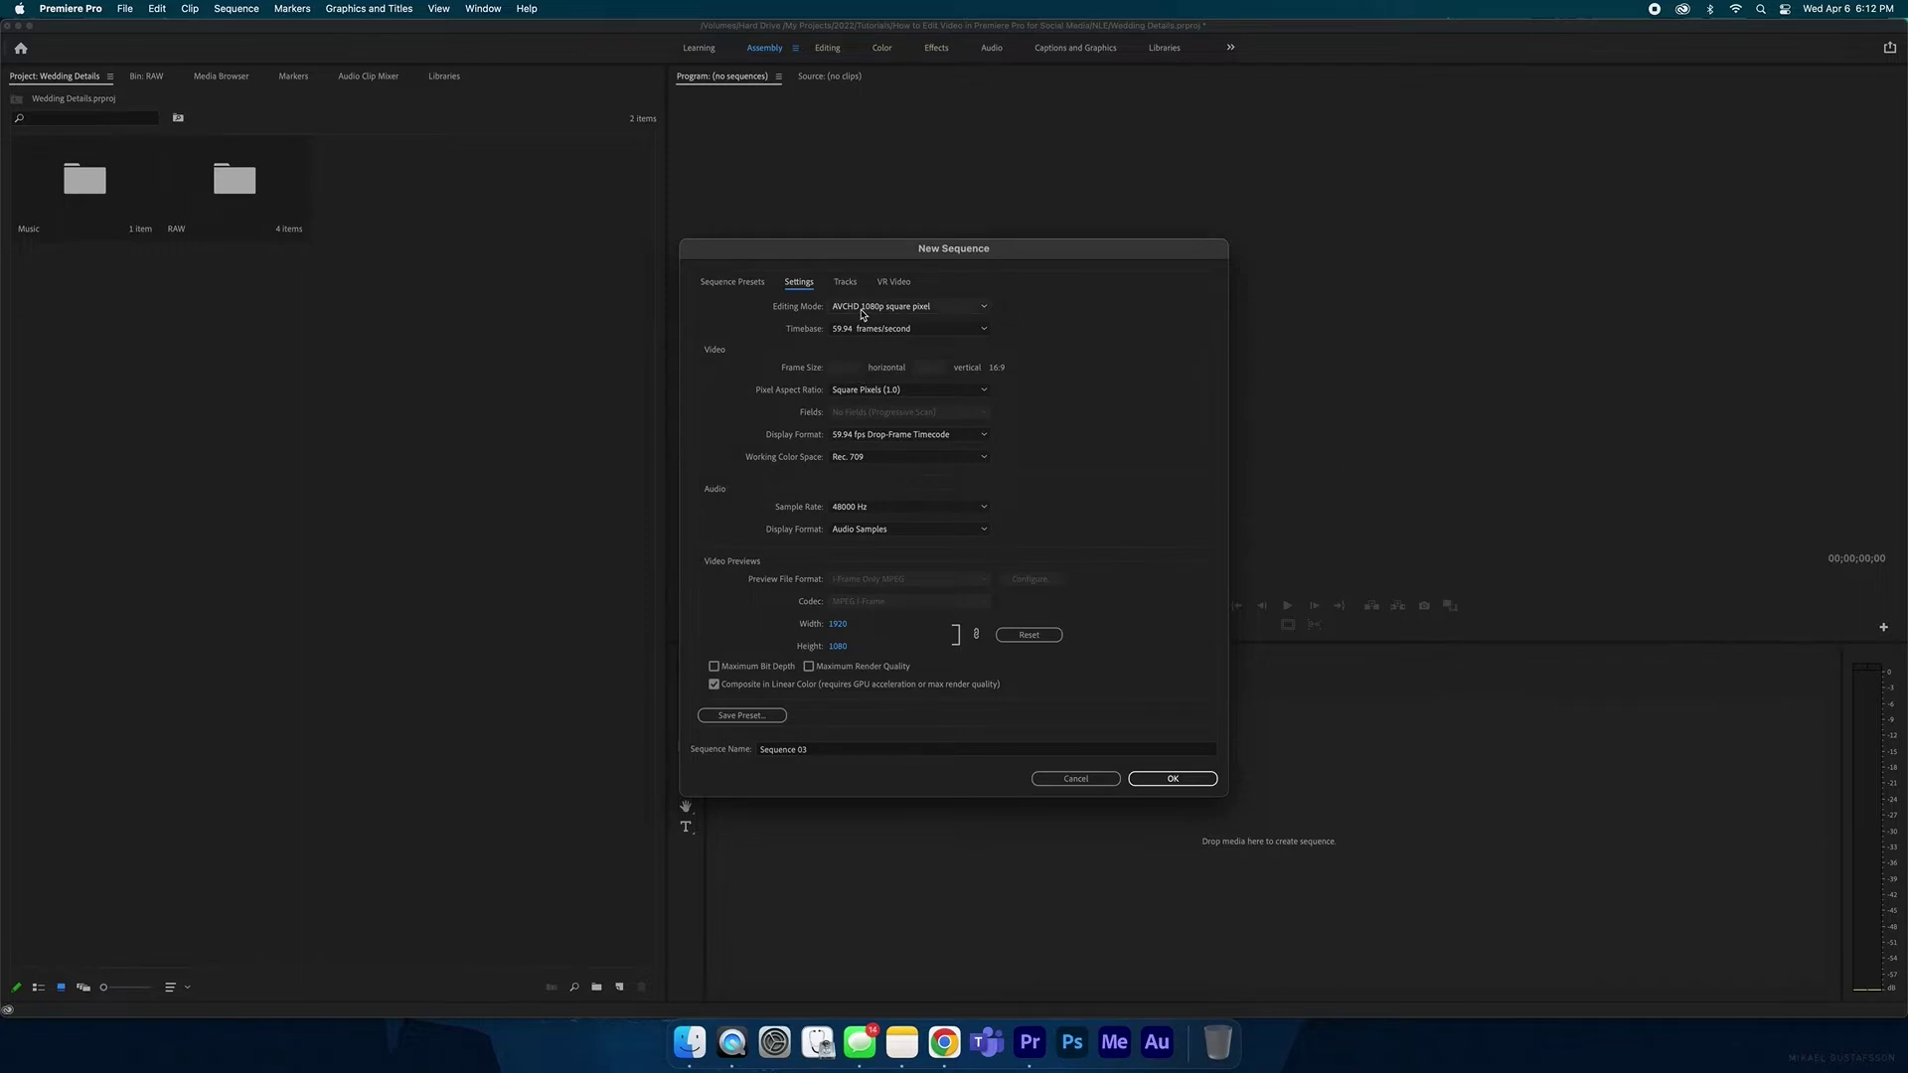
Set the editing mode to Custom with a 1080 × 1920 frame size.
{"action": "left_click", "coordinate": [893, 309]}
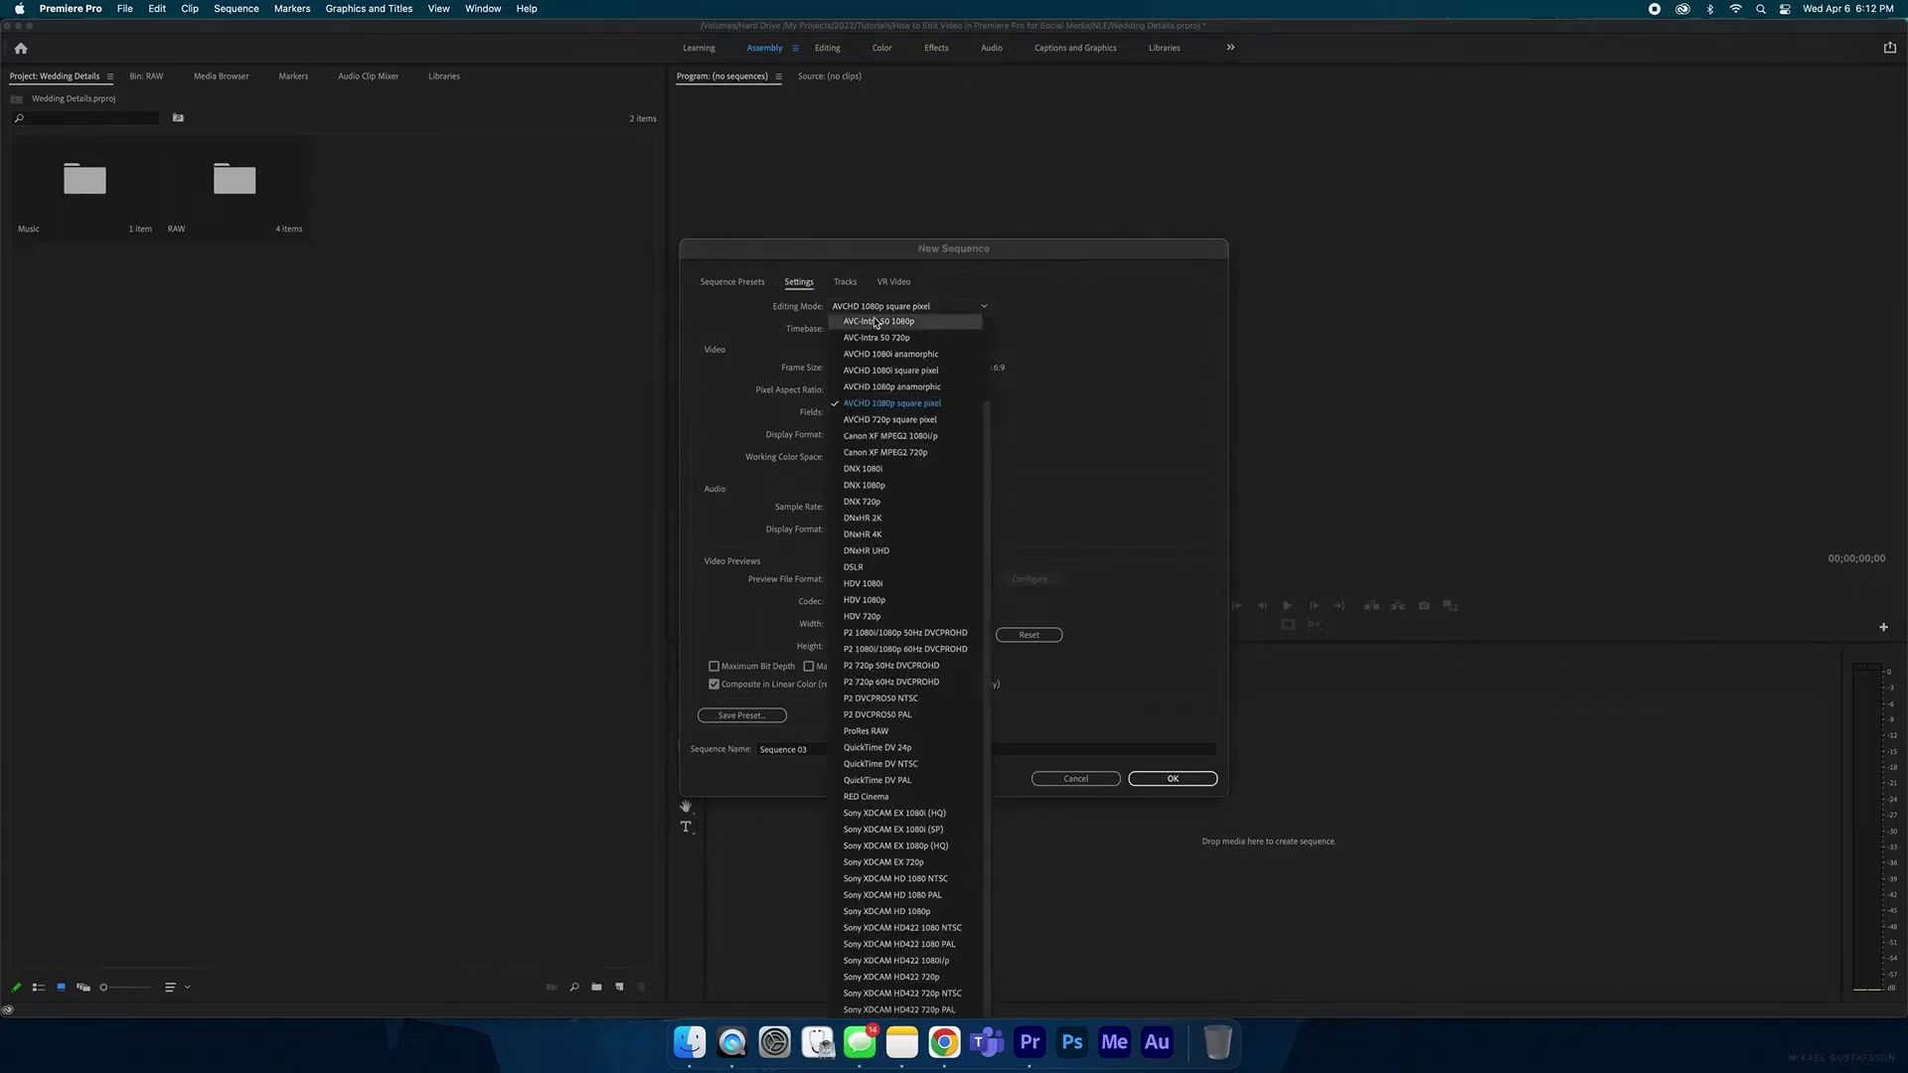
{"action": "left_click", "coordinate": [857, 323]}
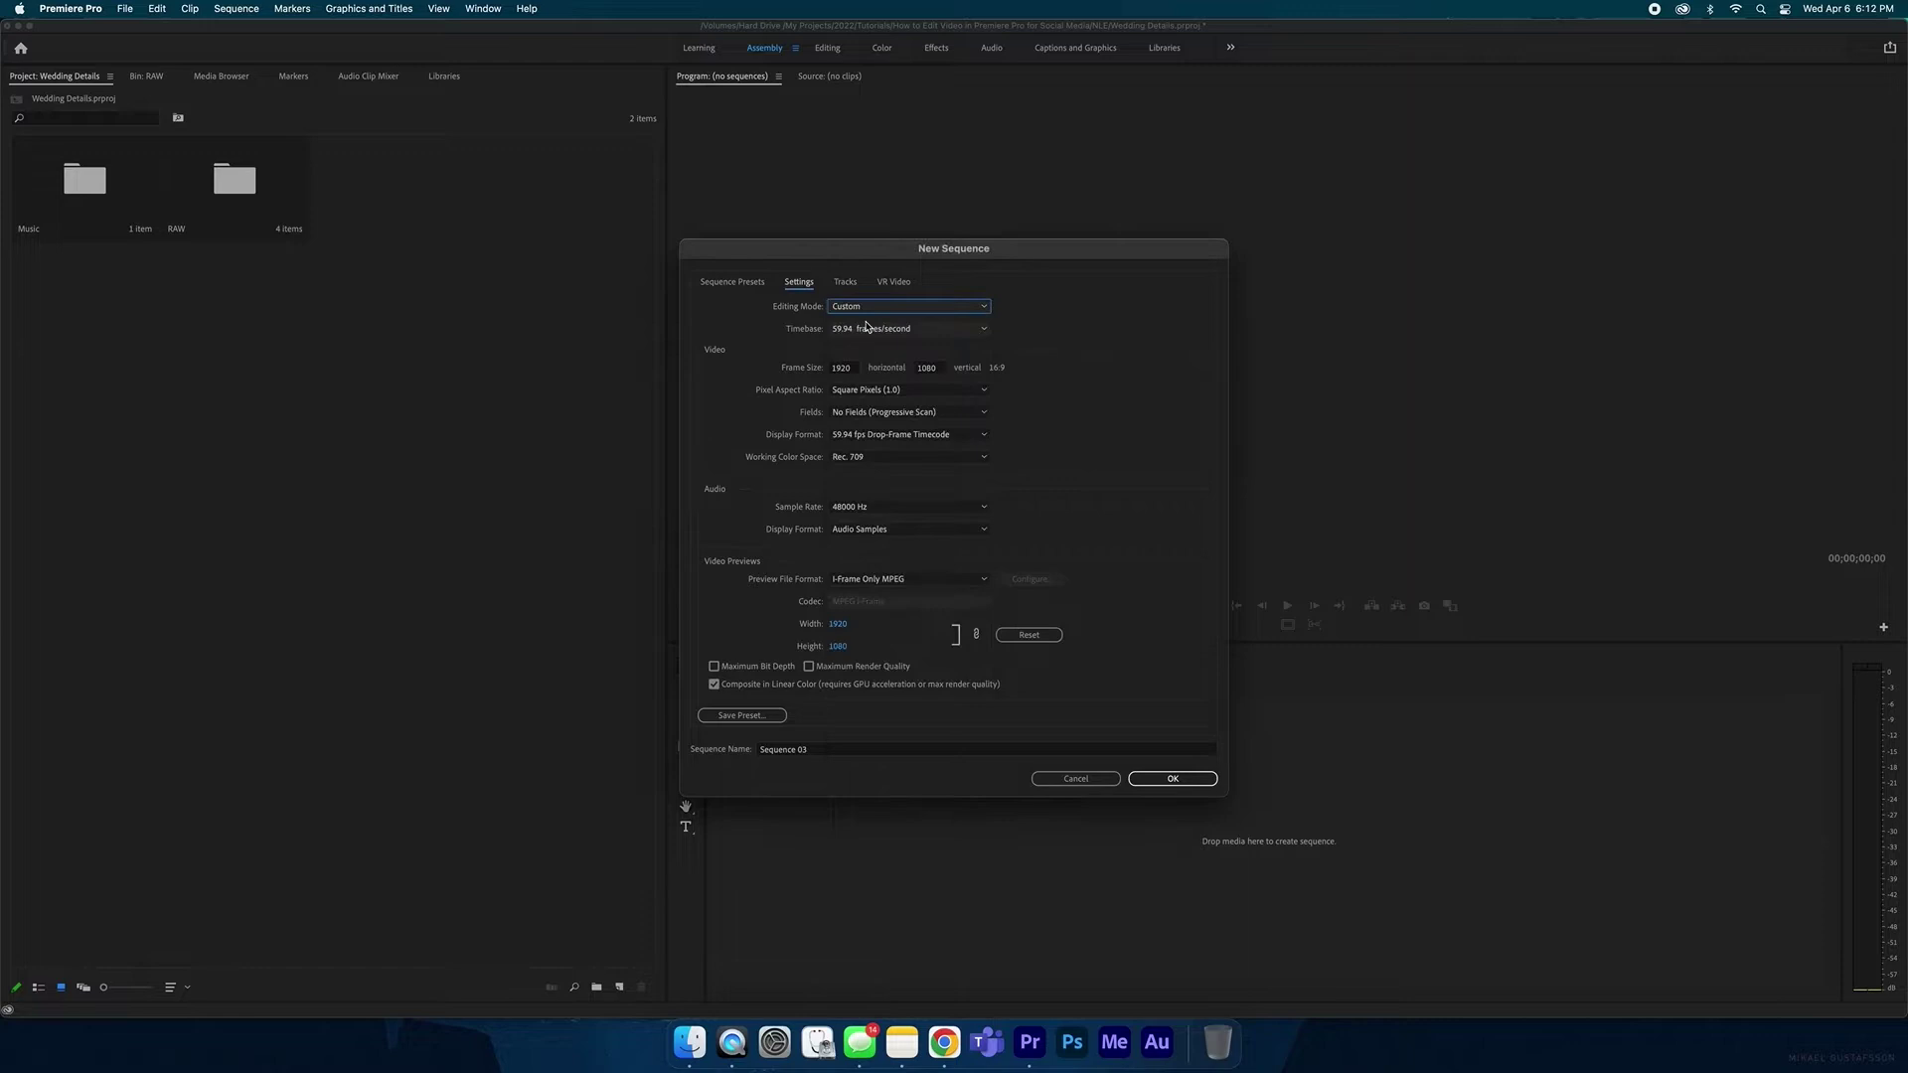
{"action": "left_click", "coordinate": [844, 370]}
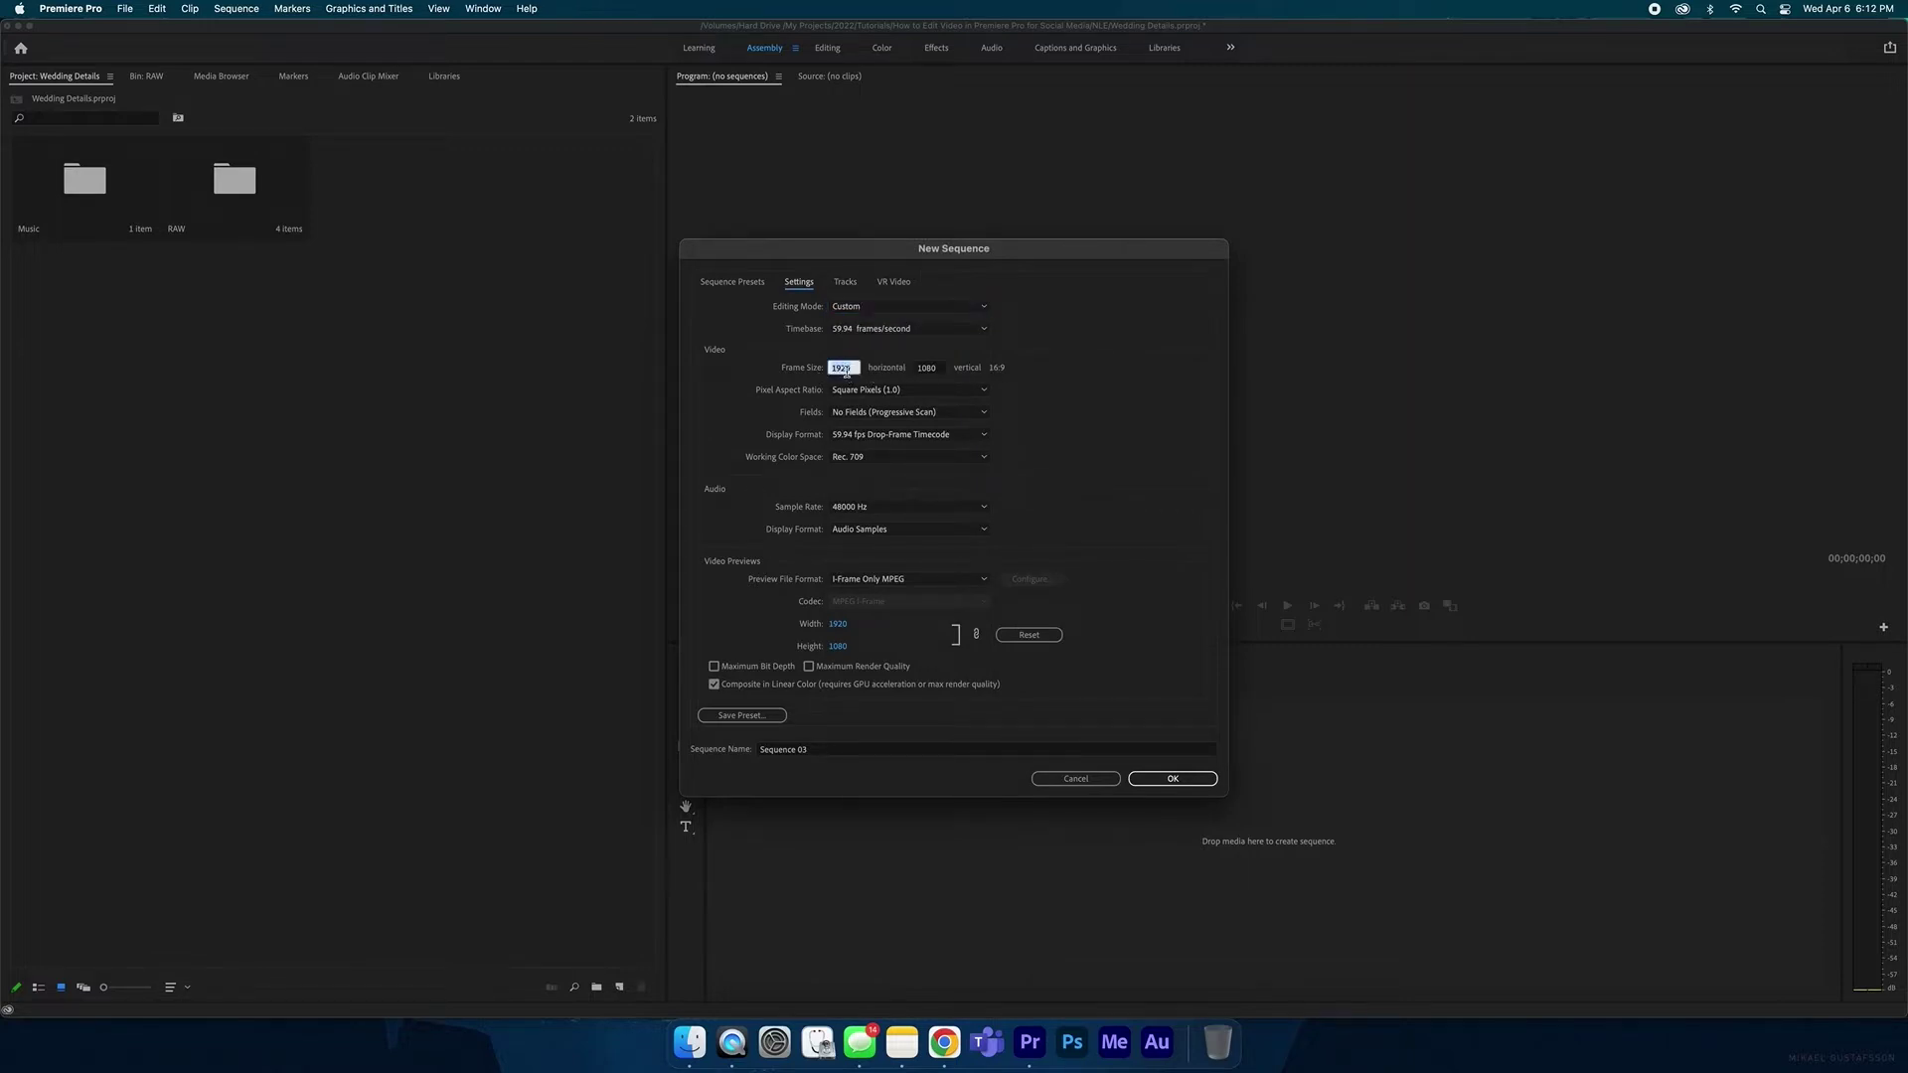
{"action": "key", "text": "Tab"}
{"action": "type", "text": "1920"}
{"action": "left_click", "coordinate": [1067, 365]}
Name the sequence 'Wedding Details' and create it.
{"action": "left_click", "coordinate": [827, 753]}
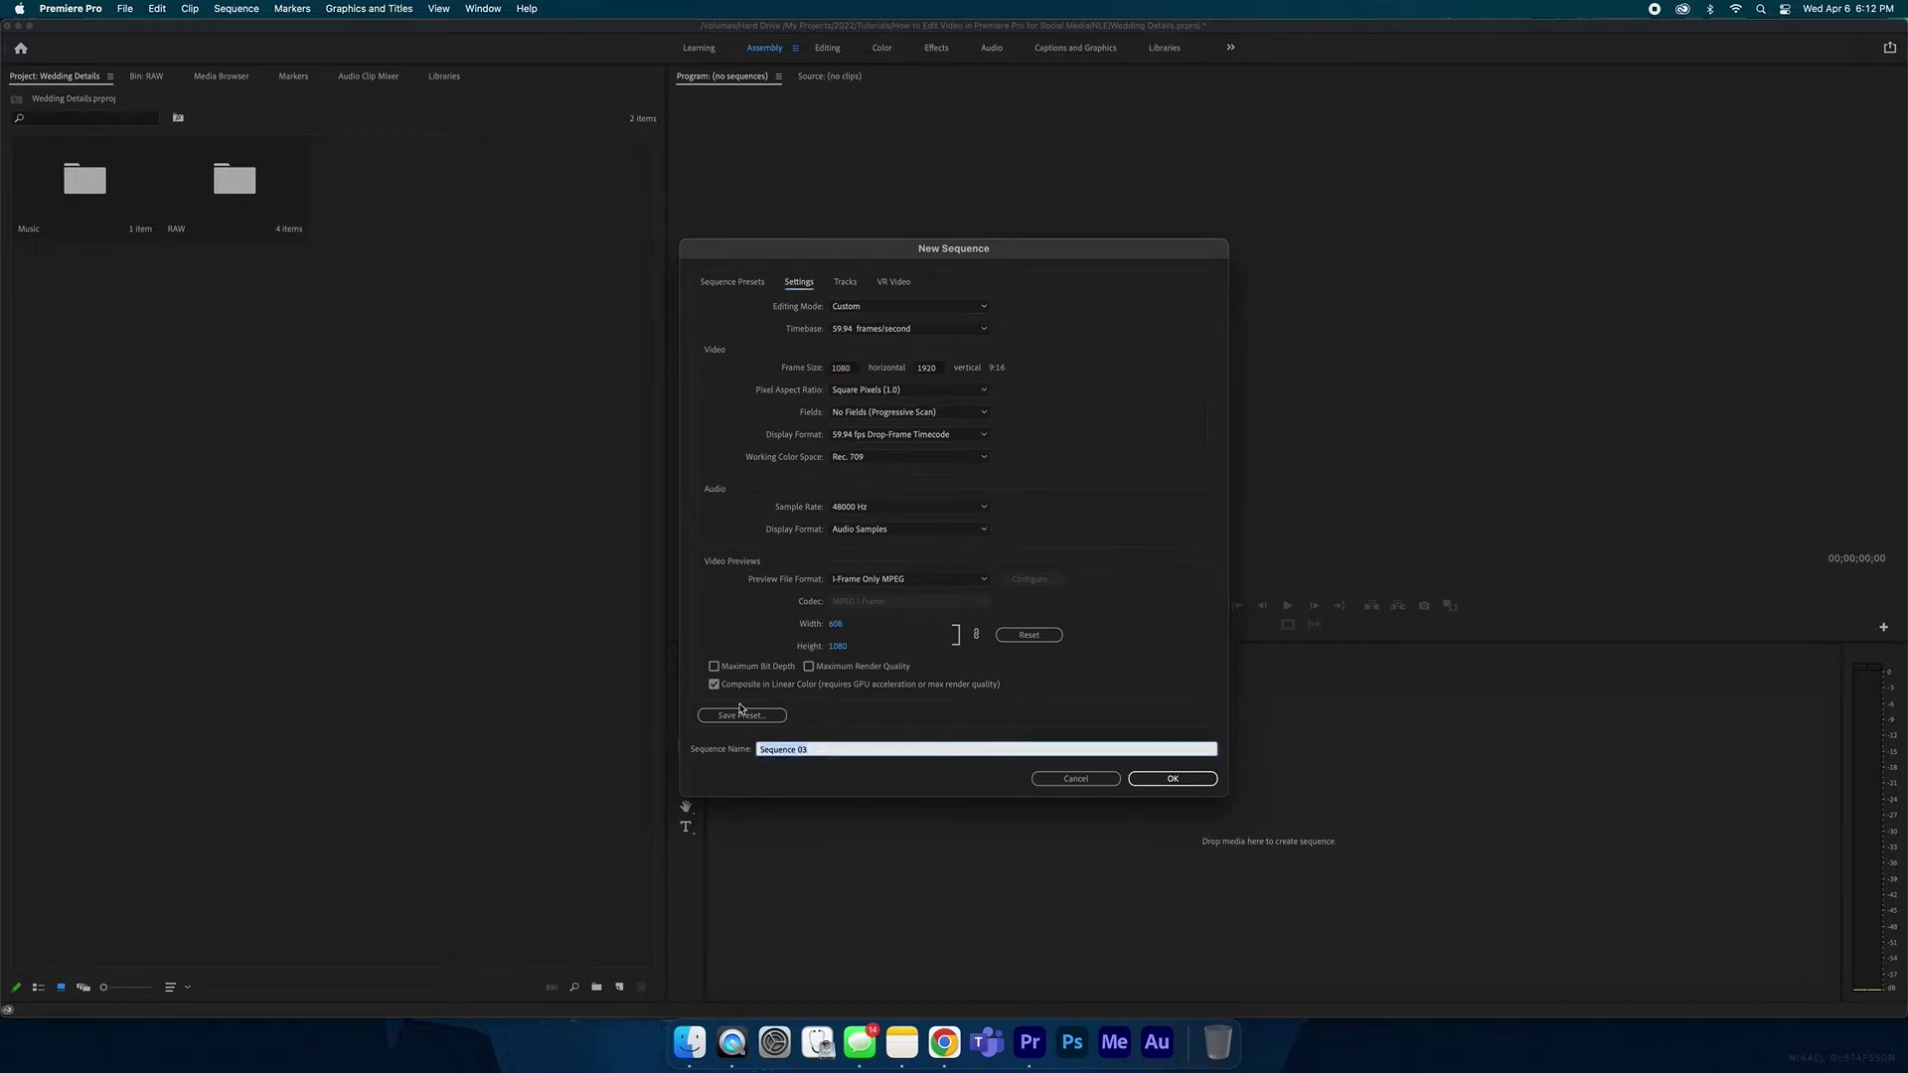
{"action": "type", "text": "Wedding Details"}
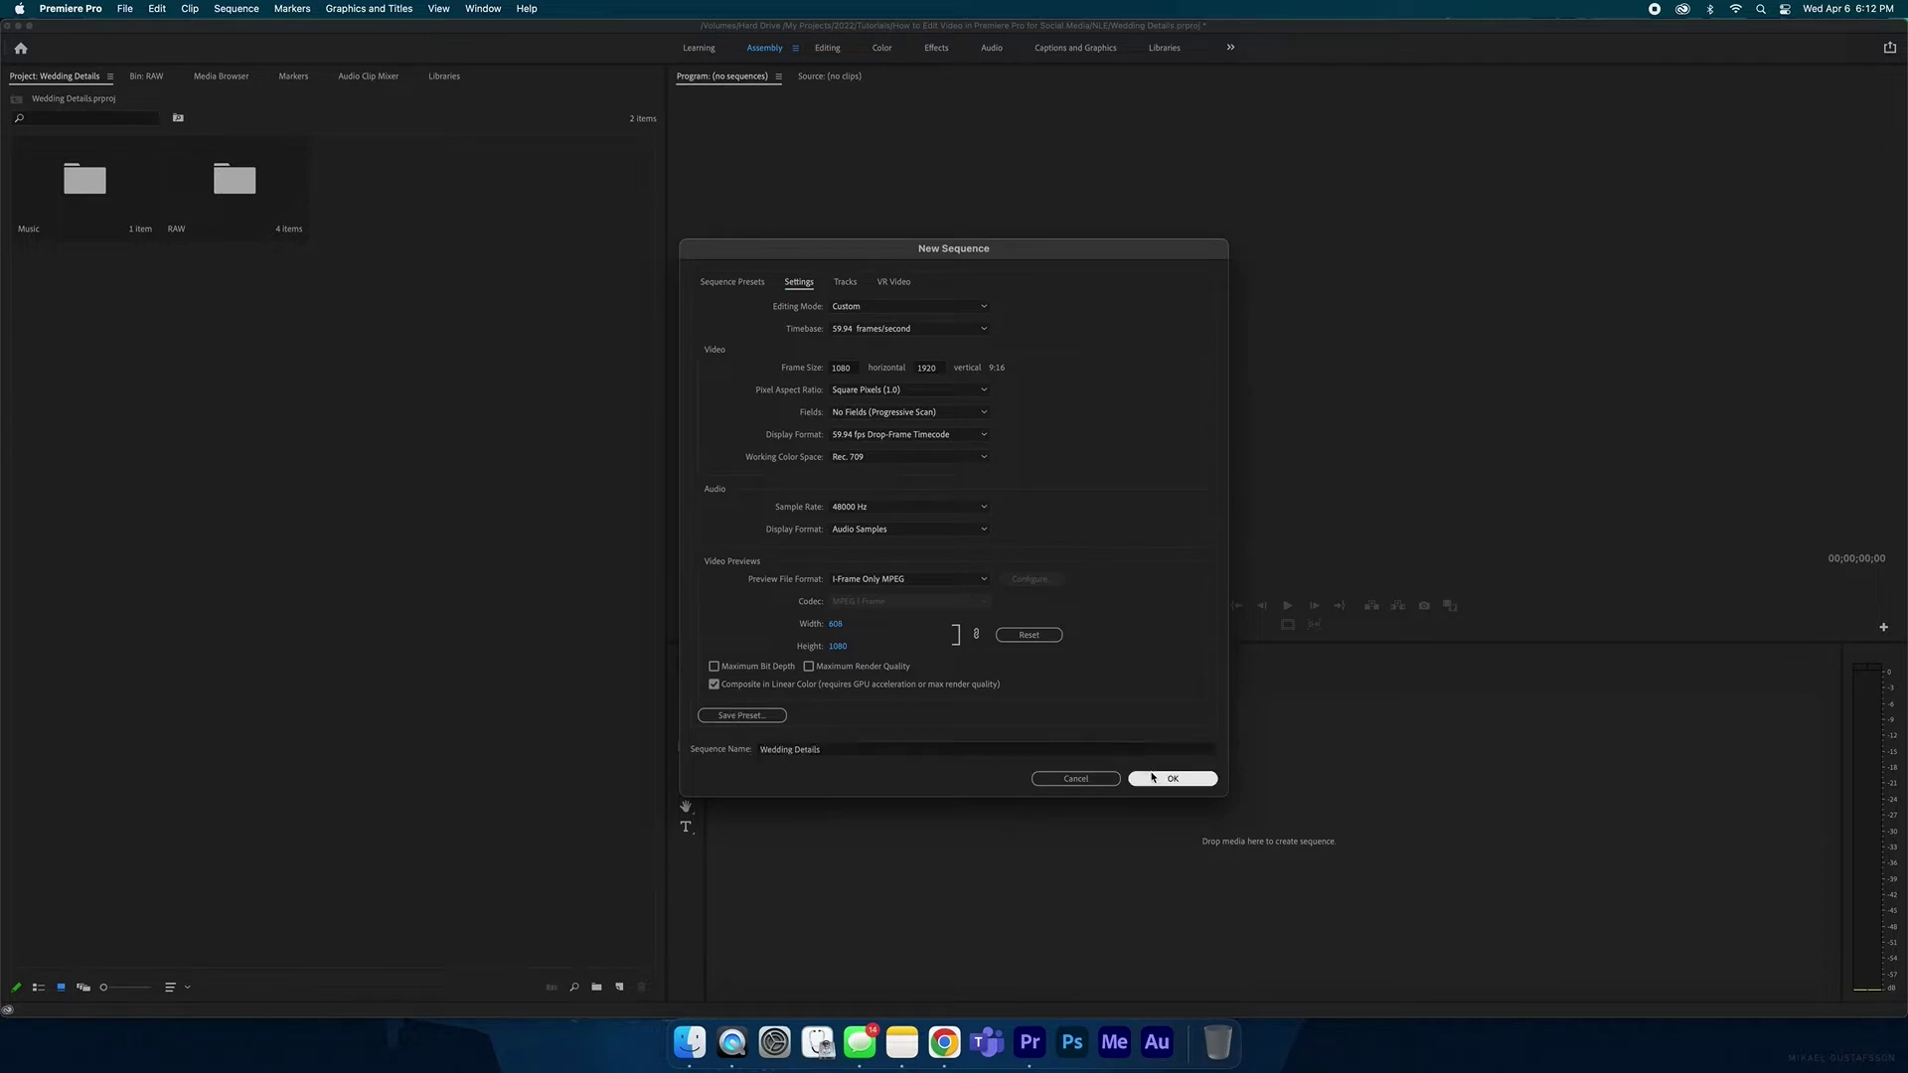
{"action": "left_click", "coordinate": [1173, 778]}
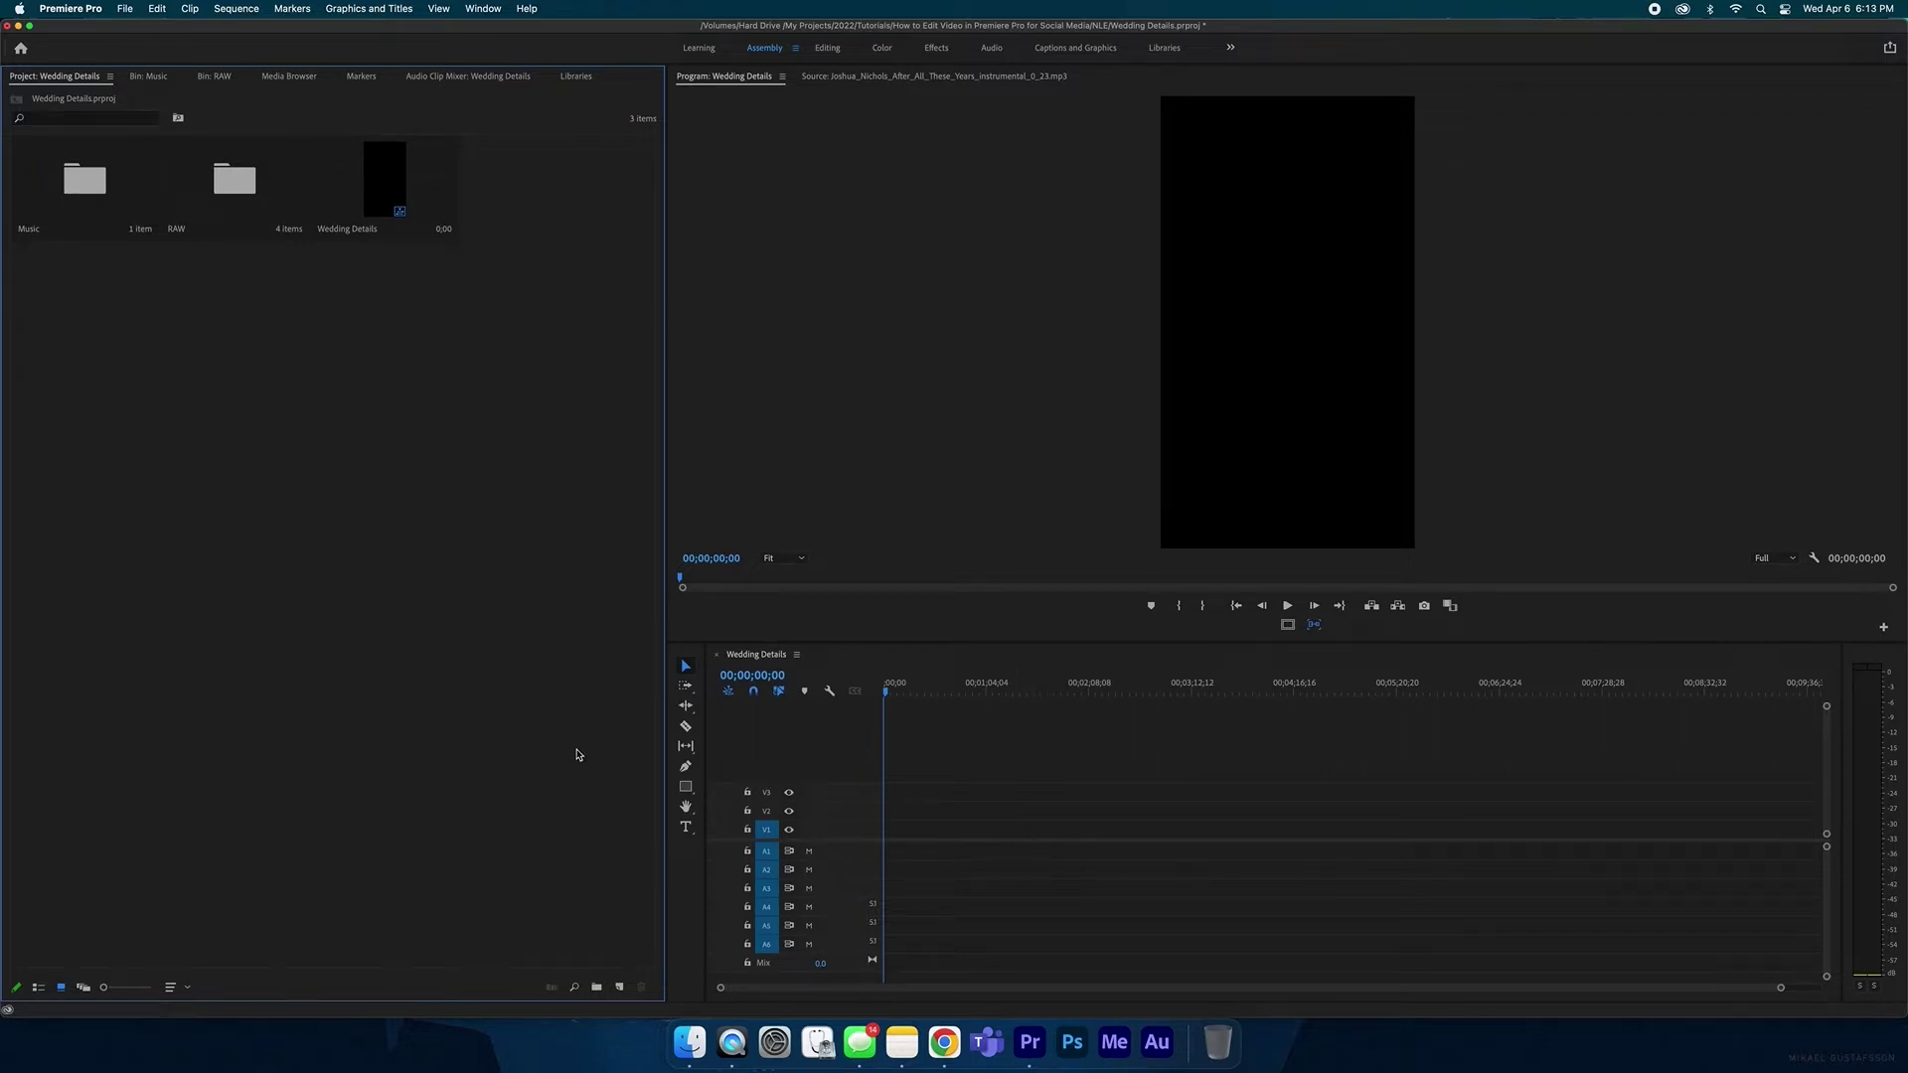
Make the Wedding Details timeline the active panel.
{"action": "left_click", "coordinate": [871, 700]}
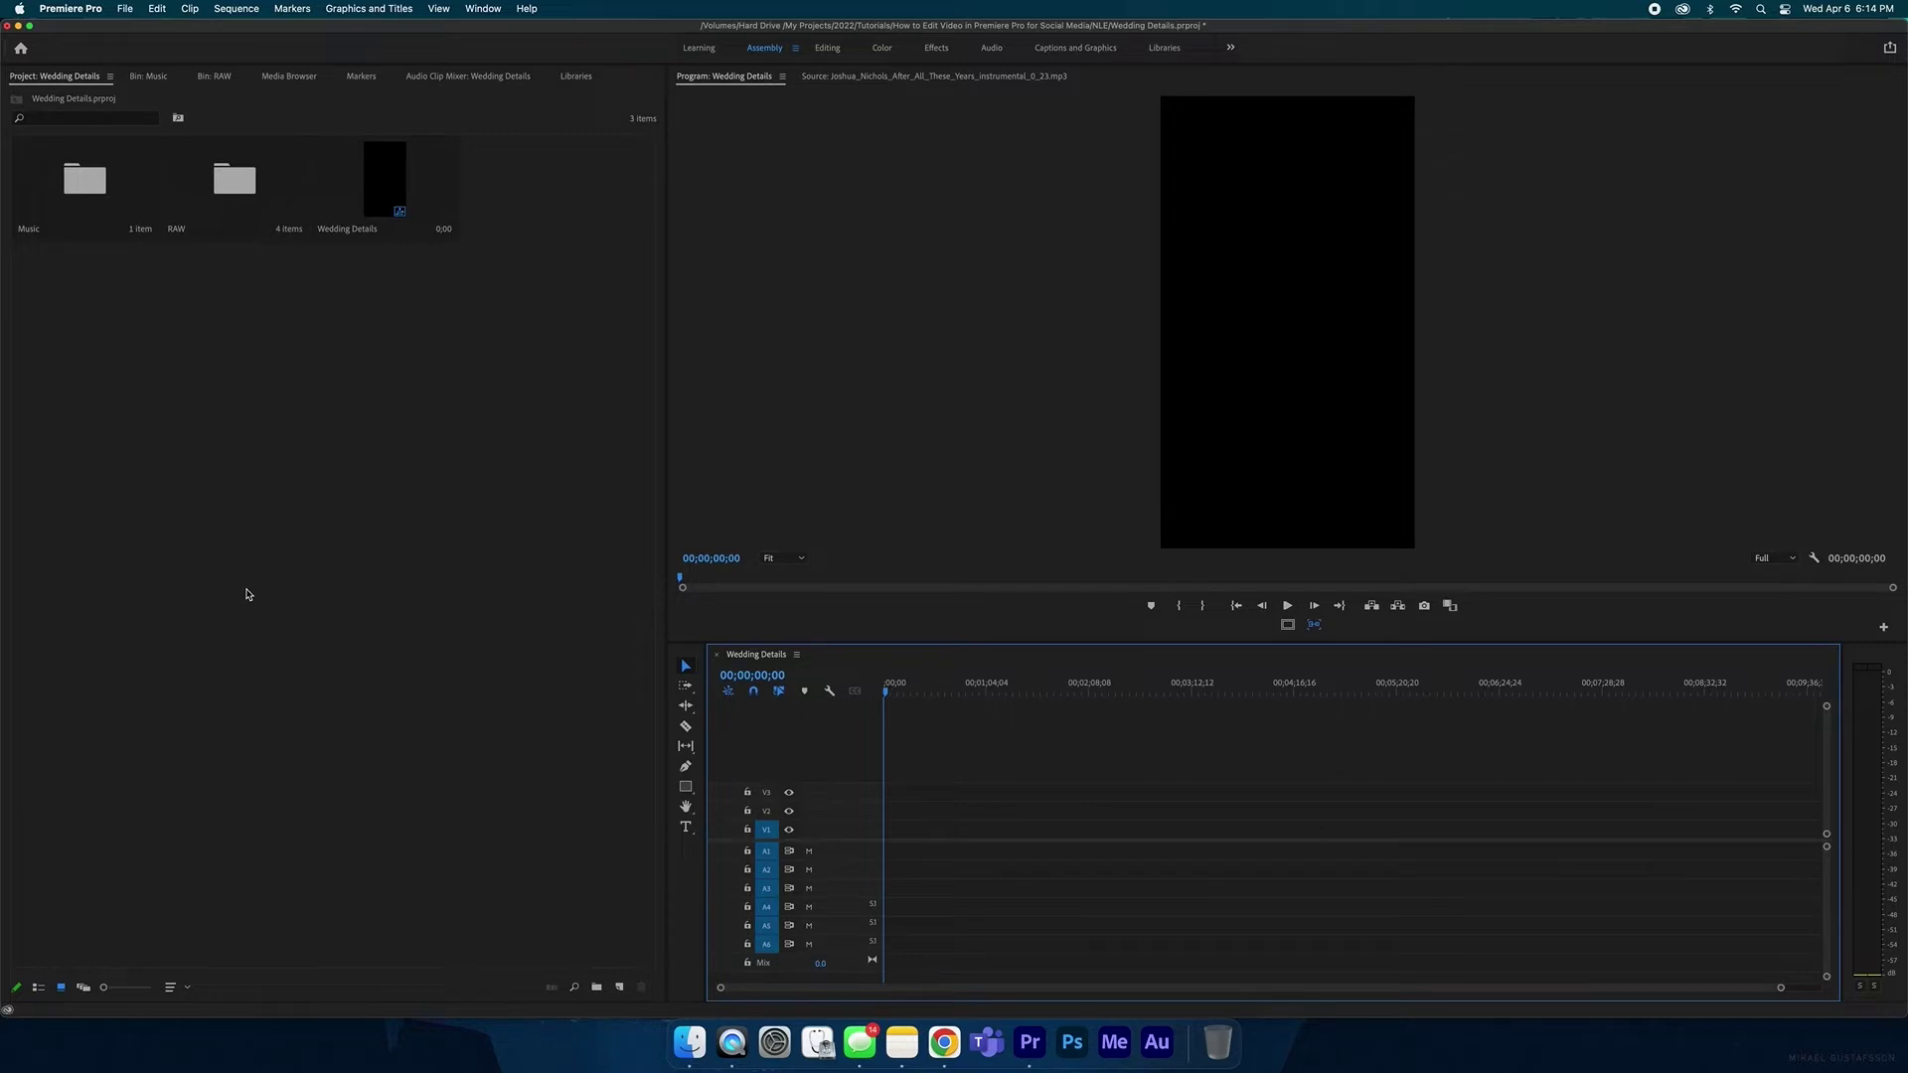
Place the music clip from the Music bin at the start of A1.
{"action": "double_click", "coordinate": [109, 192]}
{"action": "double_click", "coordinate": [90, 184]}
{"action": "left_click_drag", "start_coordinate": [1288, 577], "coordinate": [887, 852]}
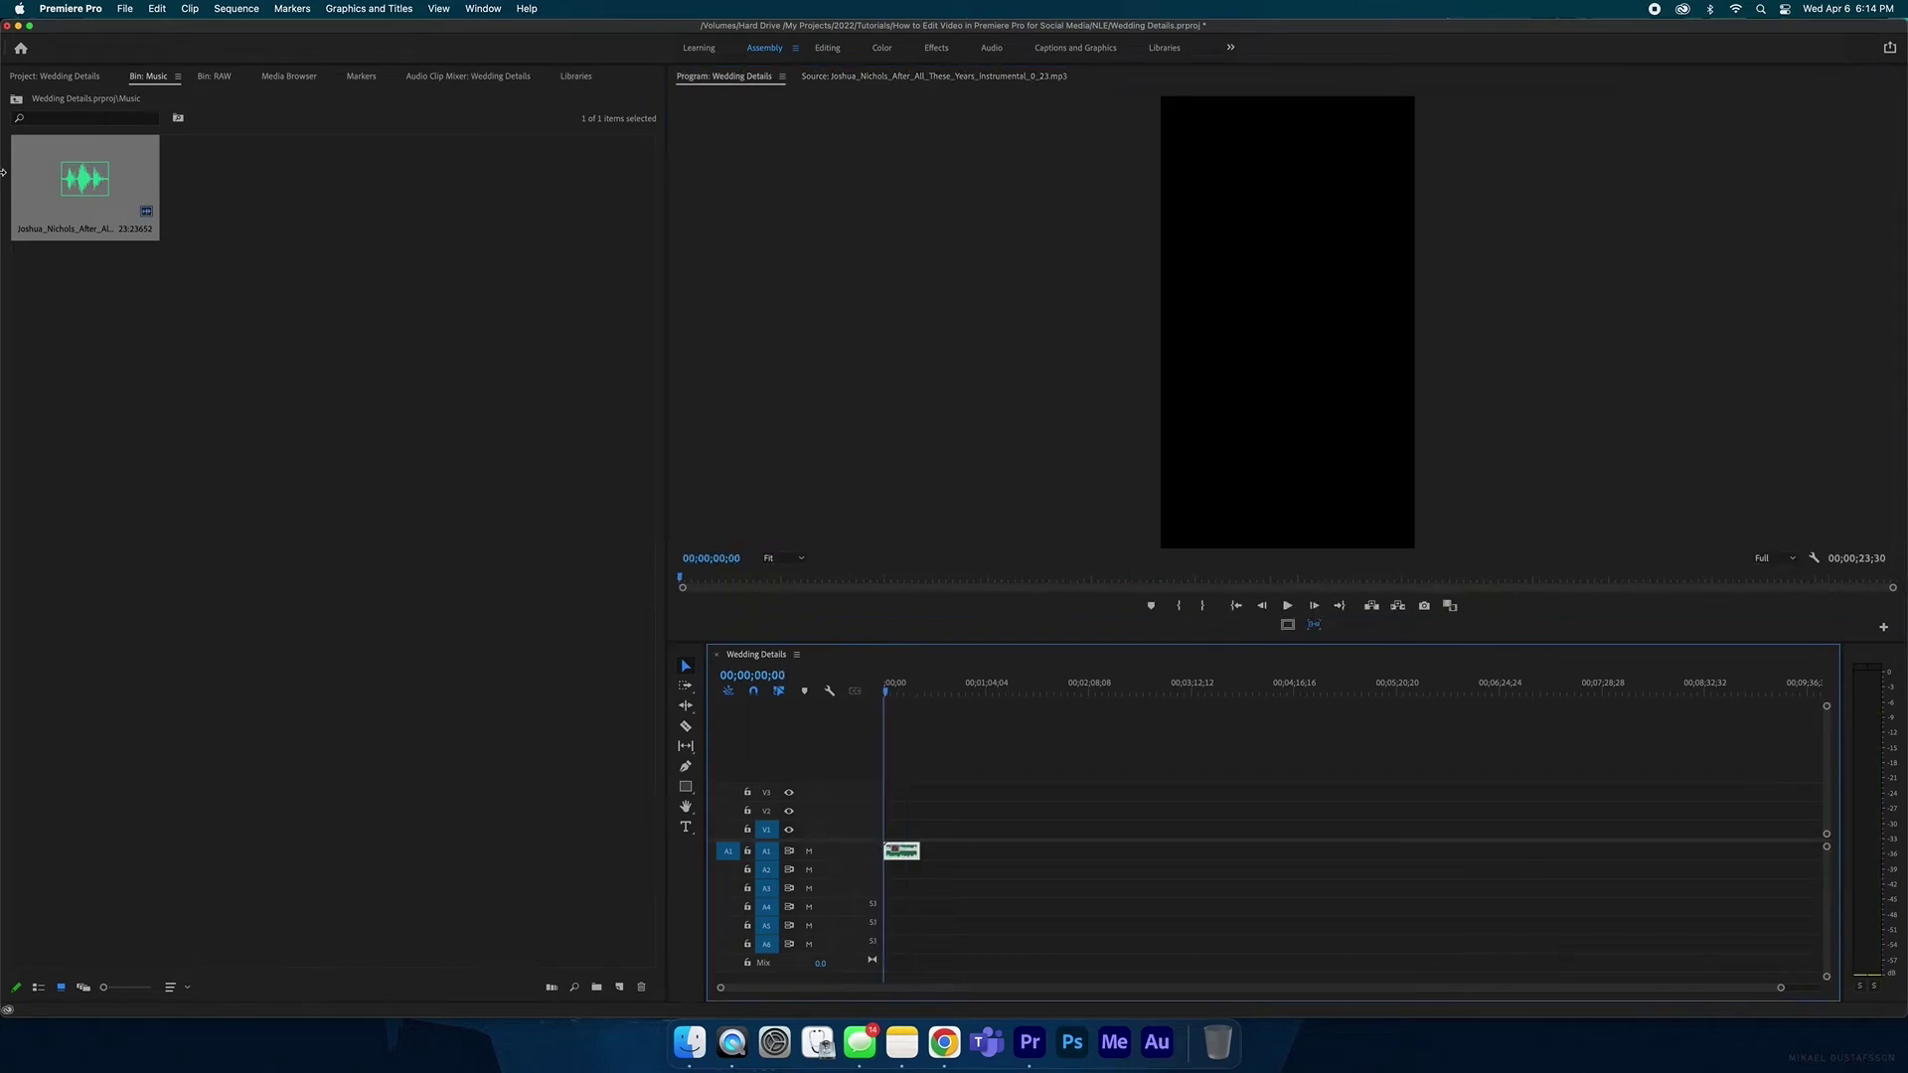
Mark in and out points around the dress shot in Highlight Video 2.mp4 and place it on V1.
{"action": "left_click", "coordinate": [214, 76]}
{"action": "double_click", "coordinate": [81, 179]}
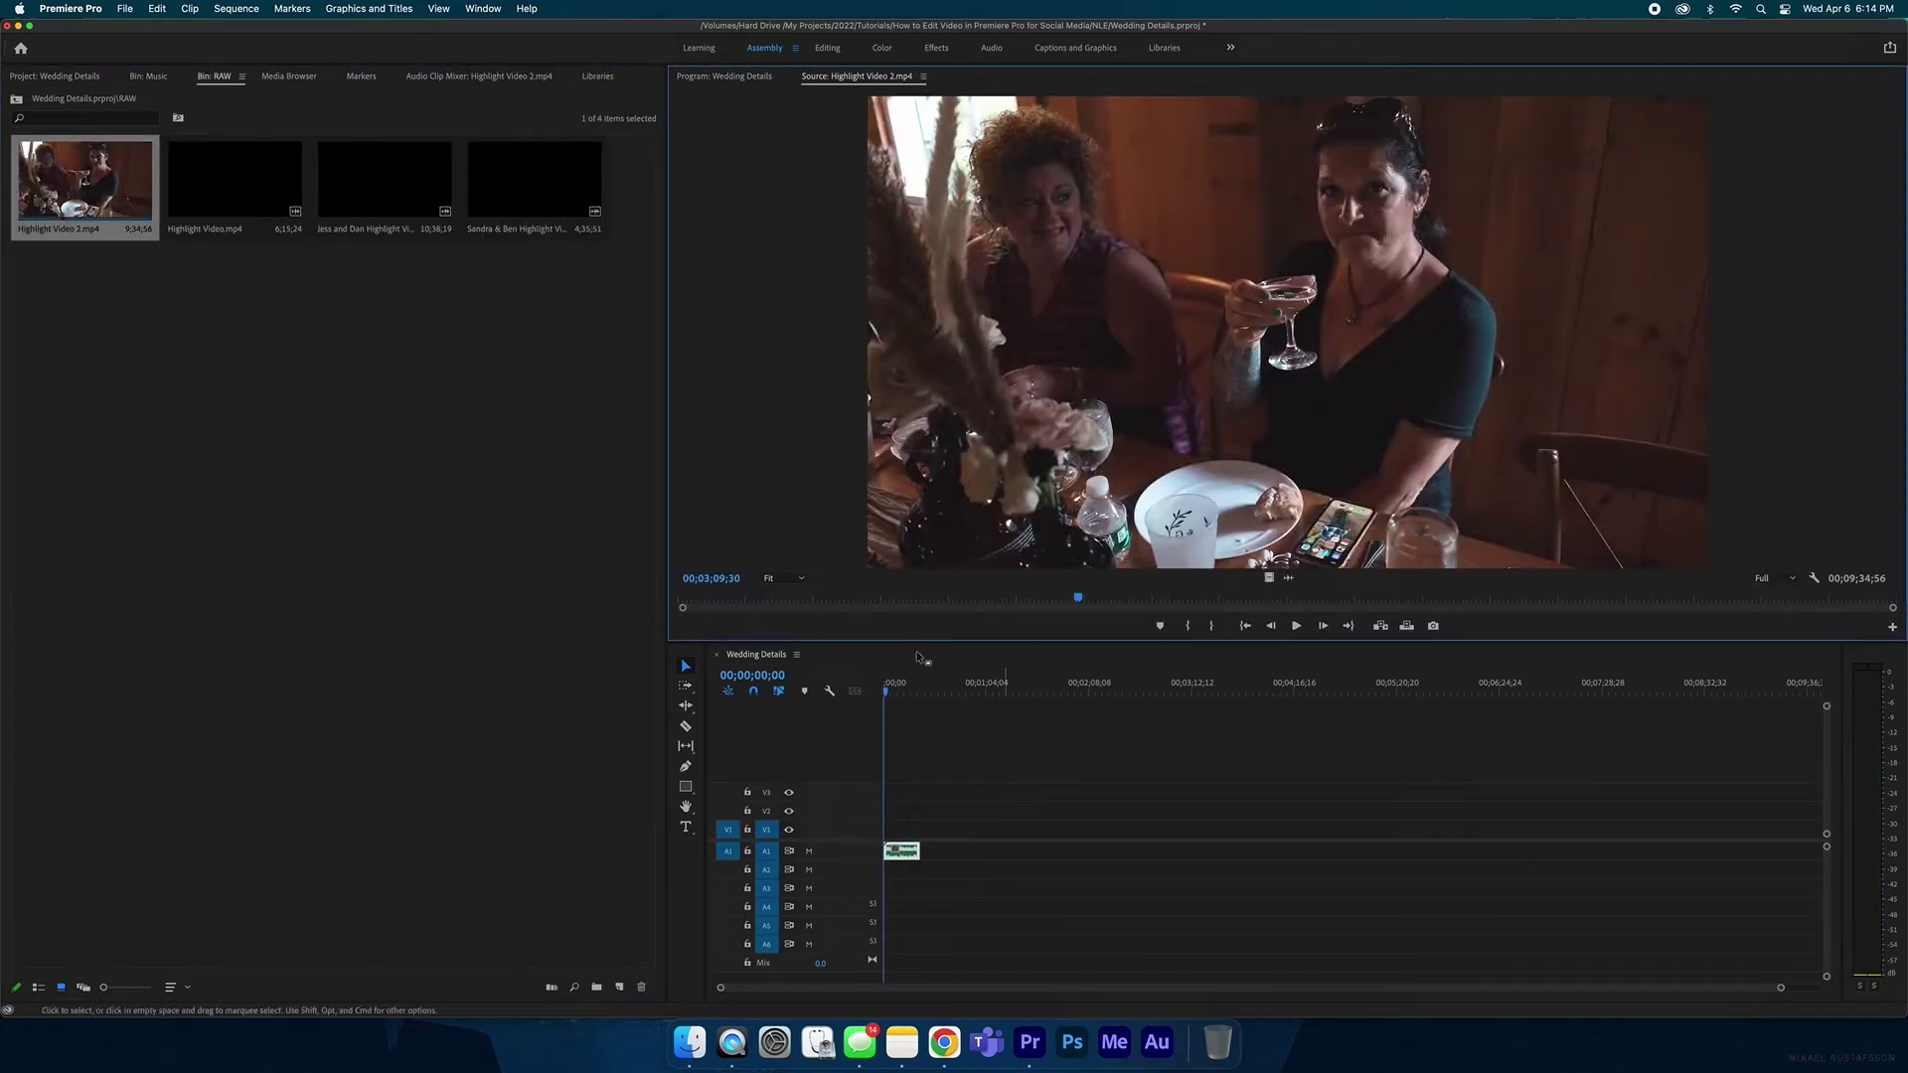
{"action": "mouse_move", "coordinate": [709, 601]}
{"action": "left_mouse_down"}
{"action": "mouse_move", "coordinate": [683, 600]}
{"action": "mouse_move", "coordinate": [726, 599]}
{"action": "mouse_move", "coordinate": [710, 603]}
{"action": "left_mouse_up"}
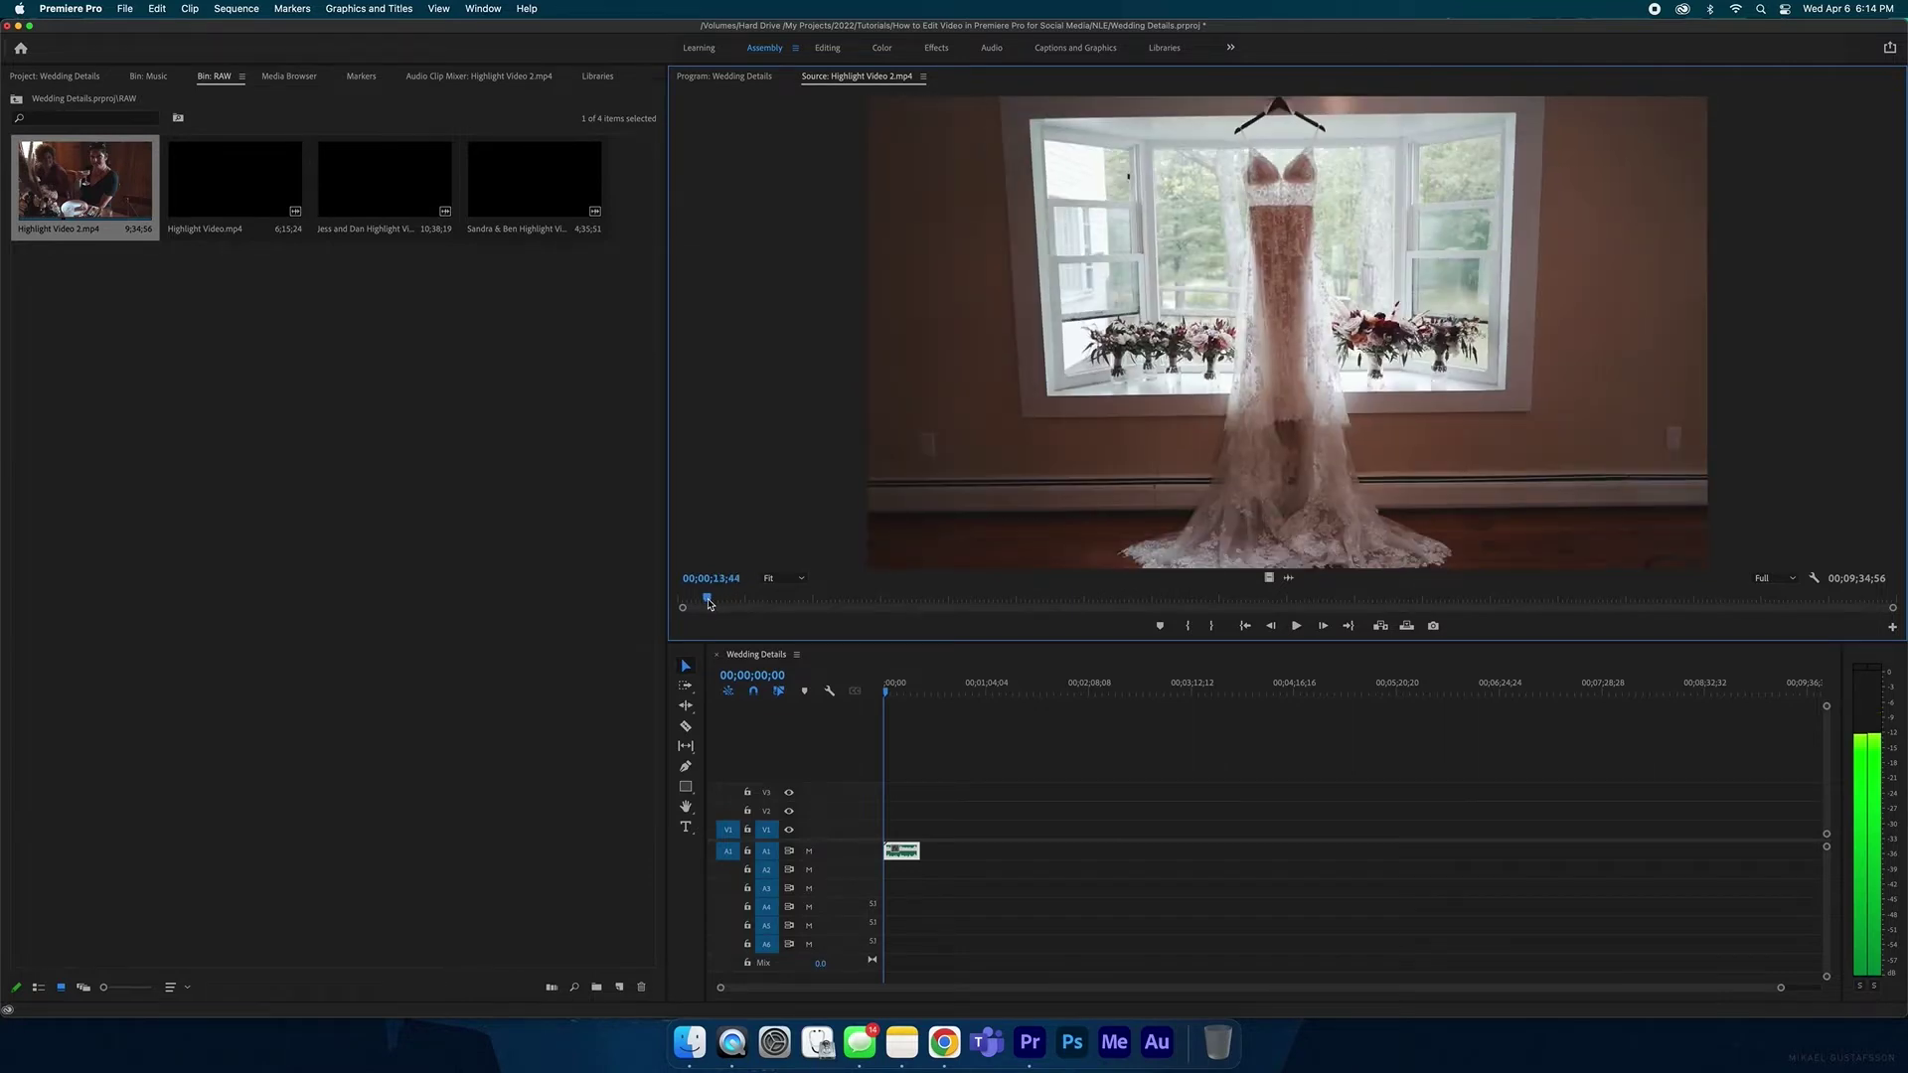
{"action": "key", "text": "i"}
{"action": "key", "text": "space"}
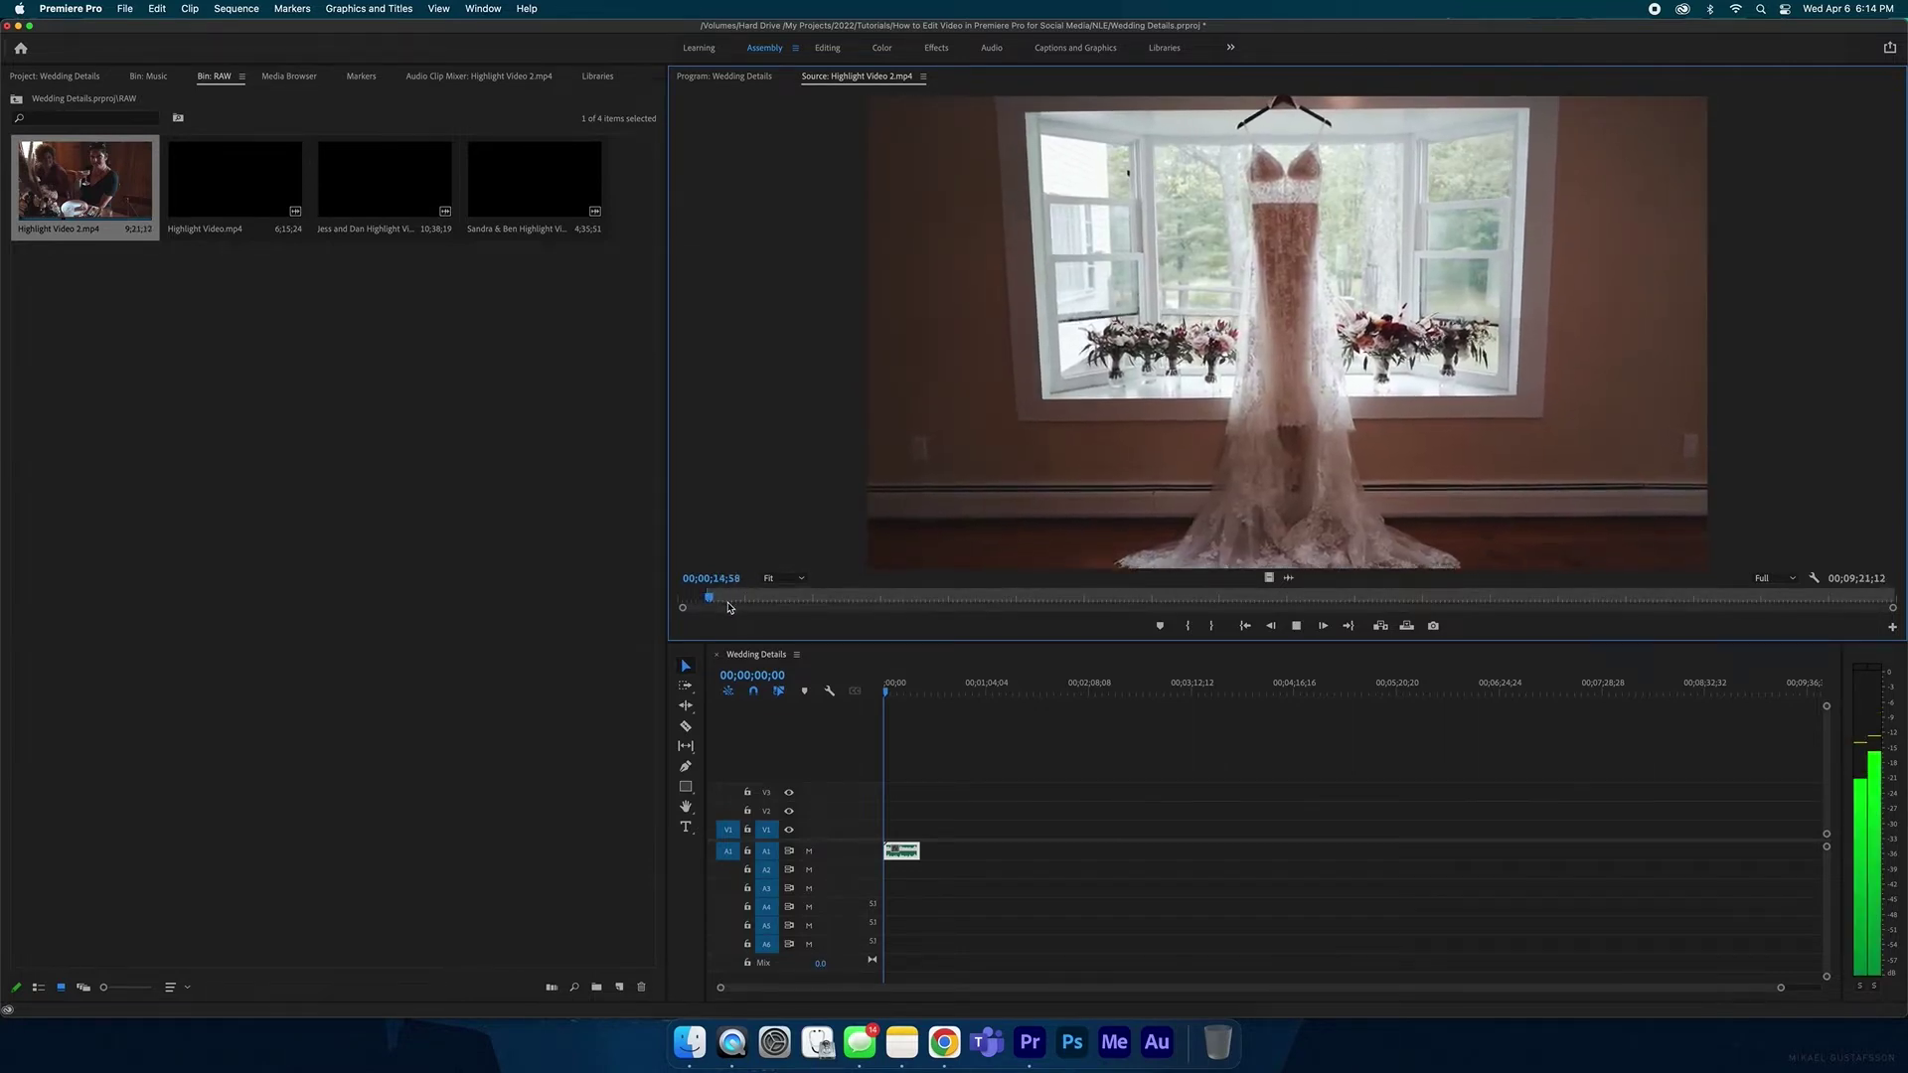
{"action": "key", "text": "o"}
{"action": "key", "text": "space"}
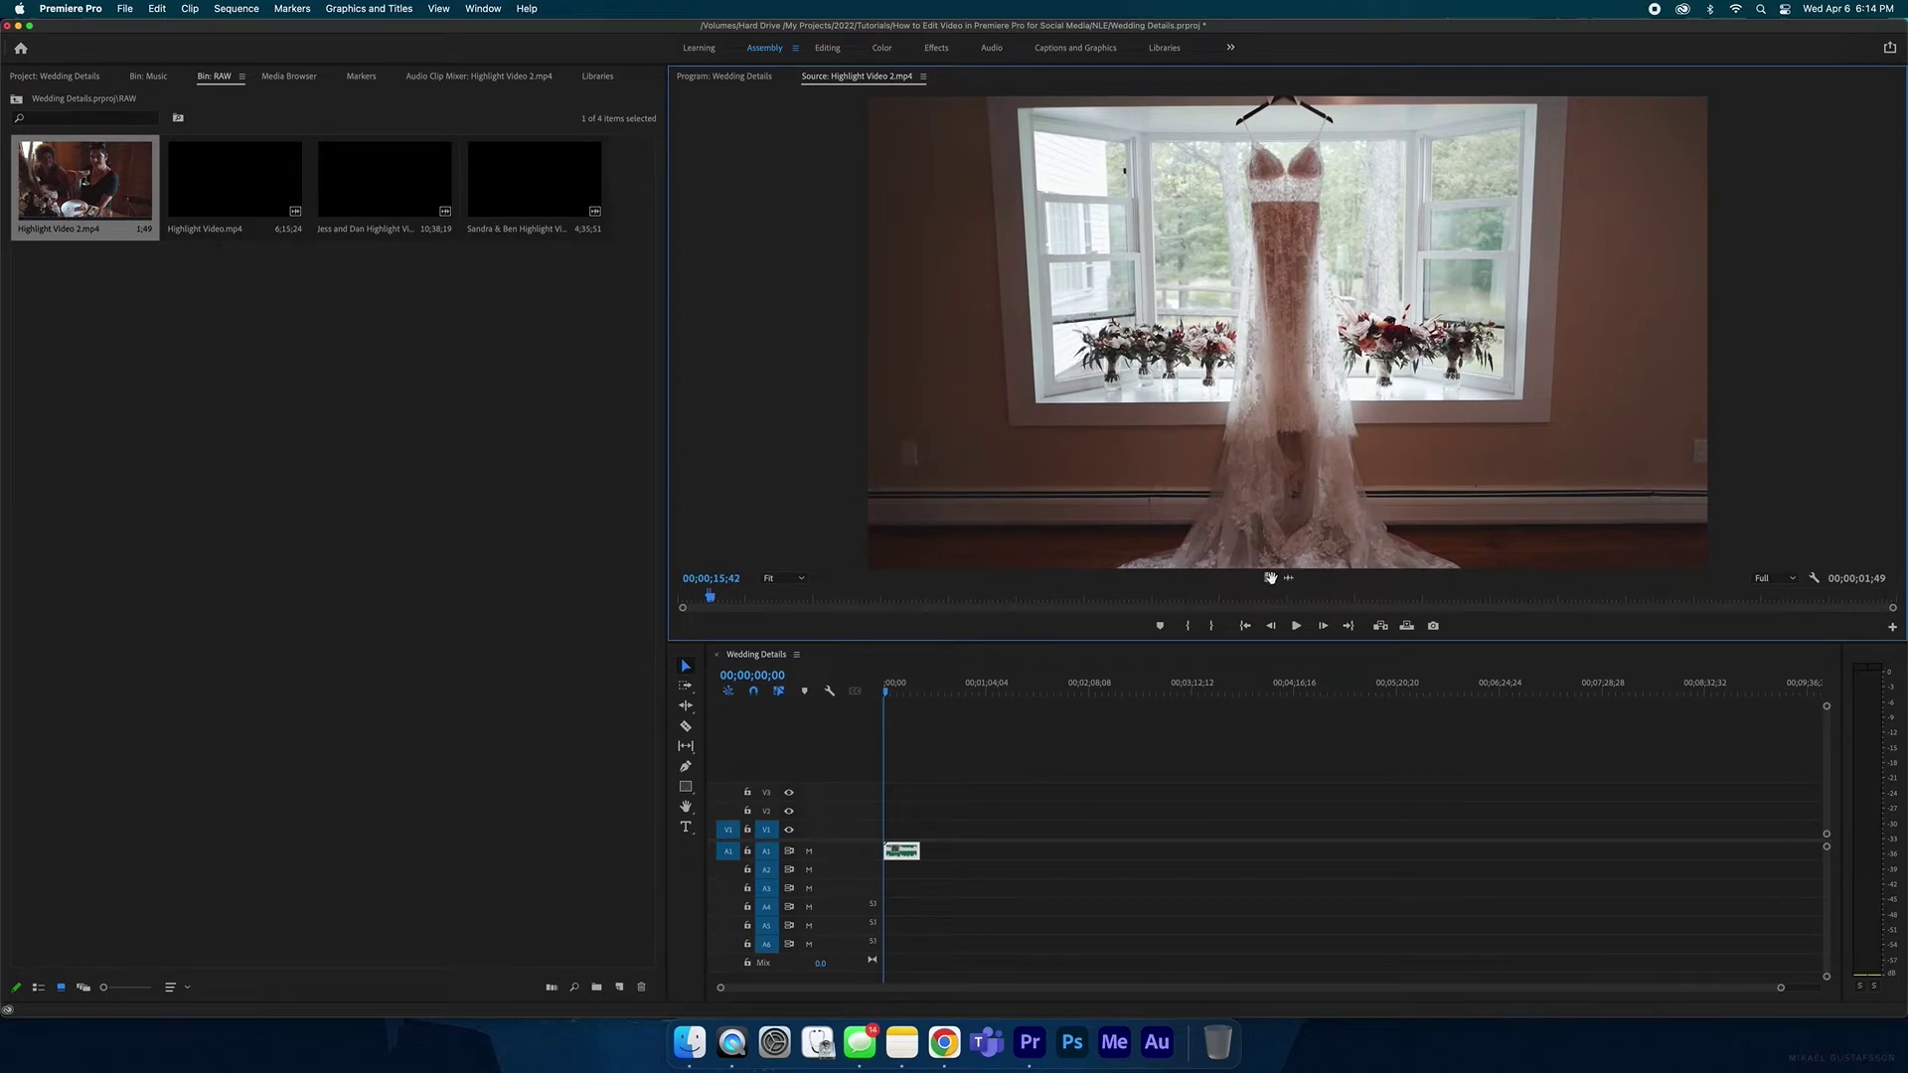
{"action": "key", "text": "="}
{"action": "left_click_drag", "start_coordinate": [1270, 577], "coordinate": [888, 829]}
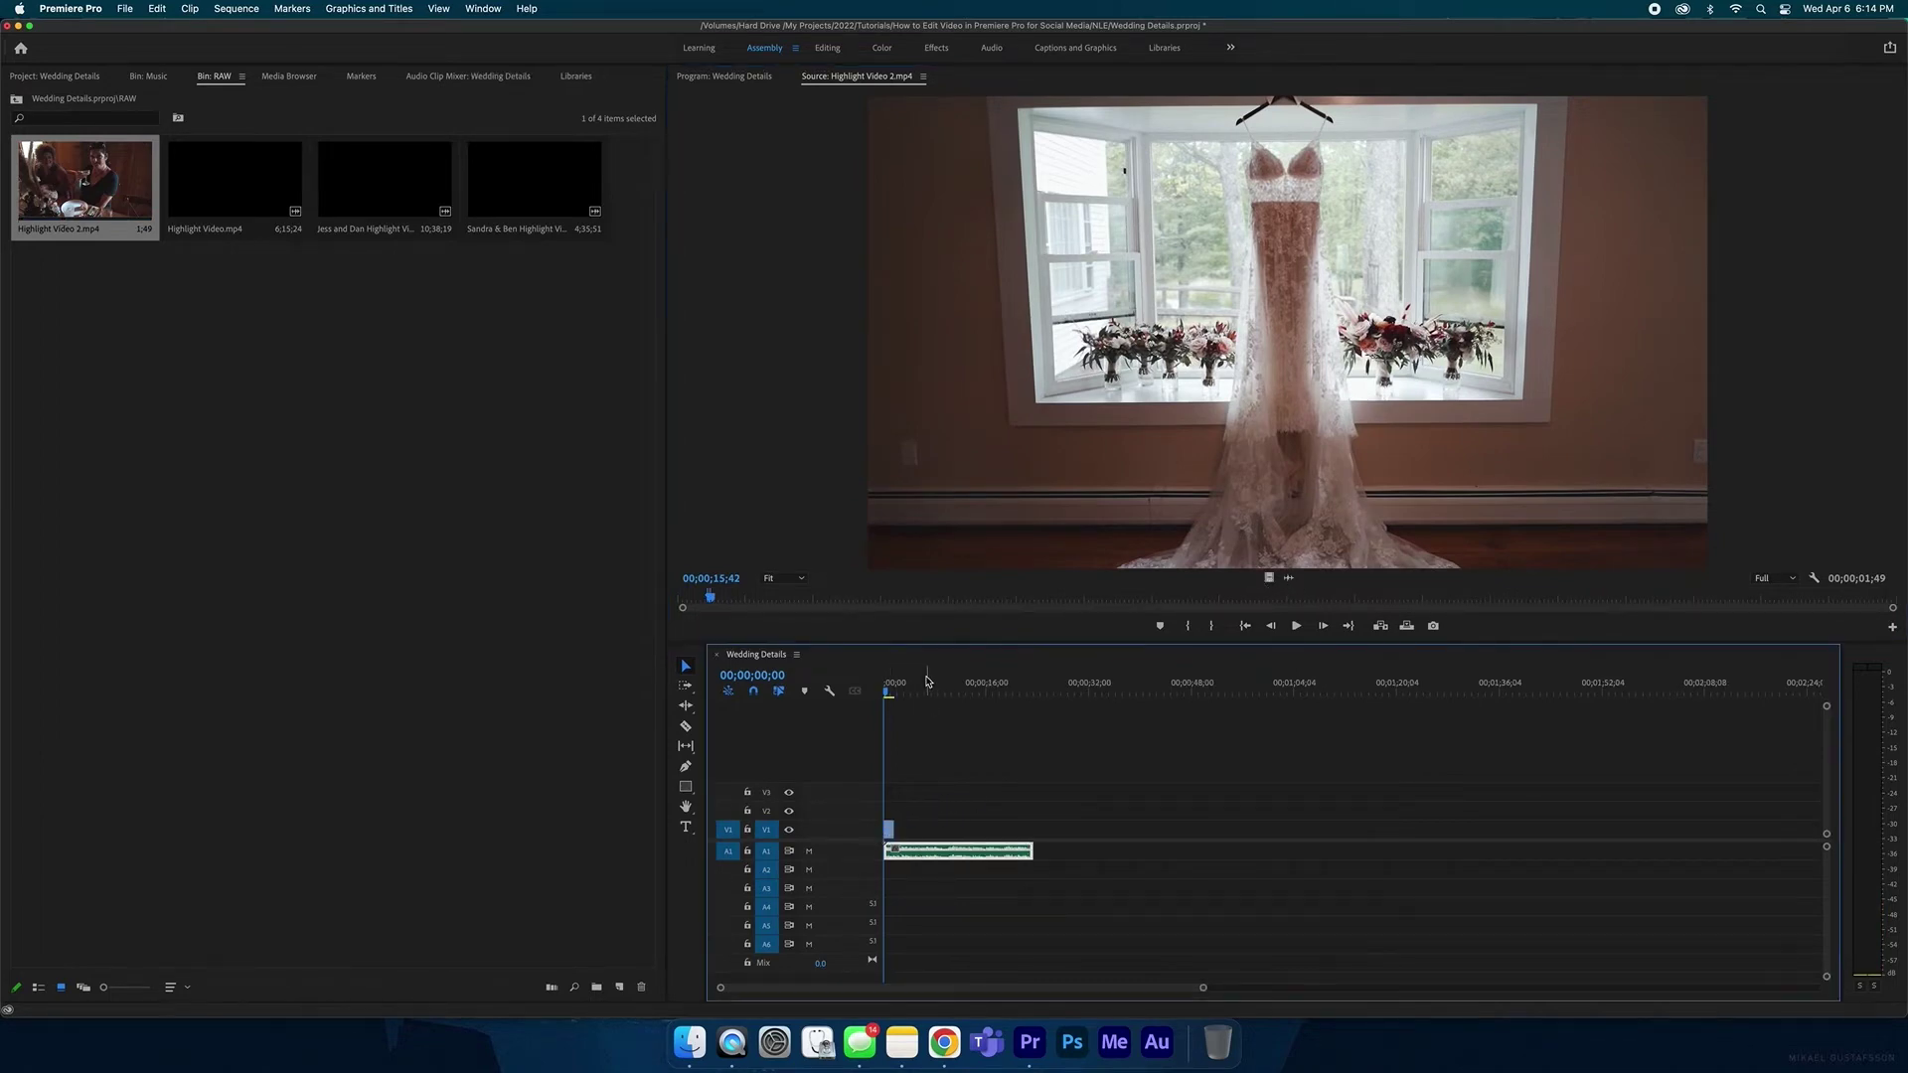
Move the sequence playhead to 00;00;00;34 and select the dress clip.
{"action": "left_click", "coordinate": [880, 688]}
{"action": "left_click_drag", "start_coordinate": [885, 688], "coordinate": [888, 688]}
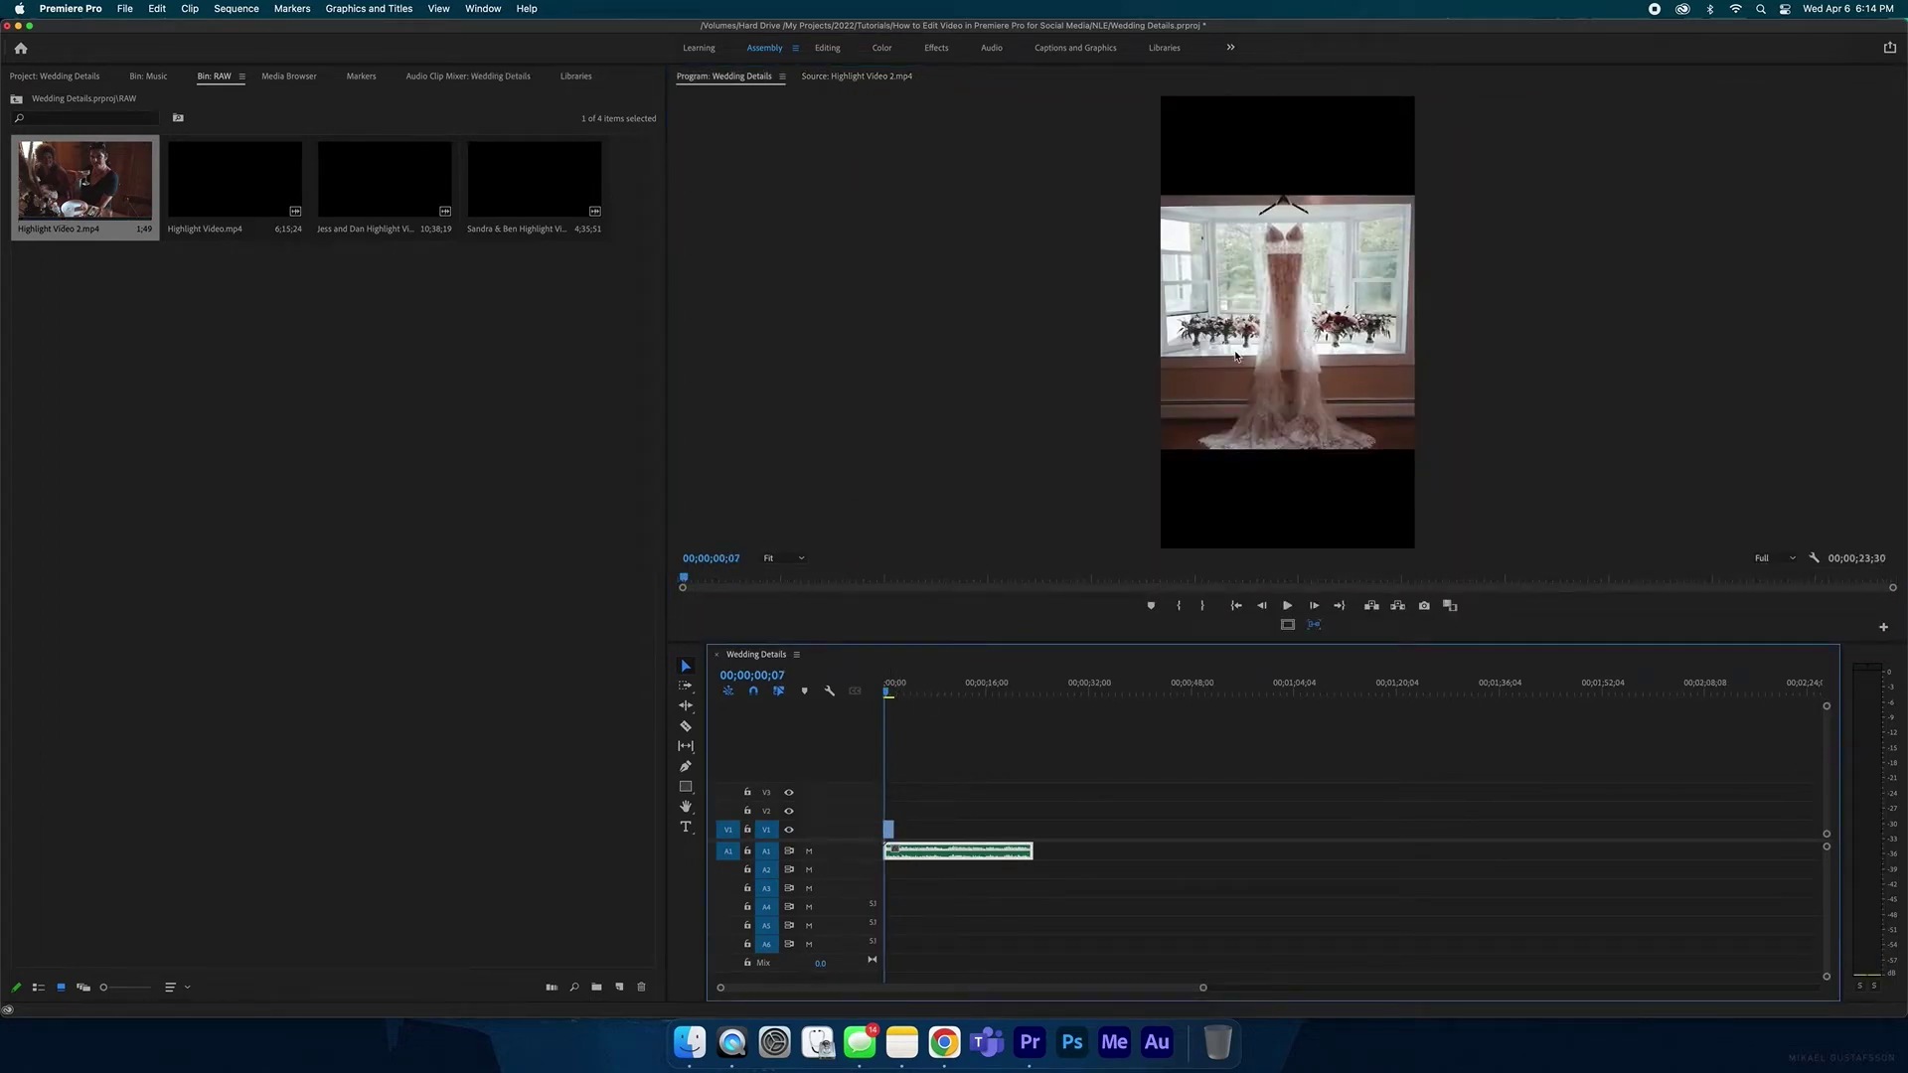
{"action": "key", "text": "="}
{"action": "key", "text": "="}
{"action": "key", "text": "="}
{"action": "left_click", "coordinate": [916, 694]}
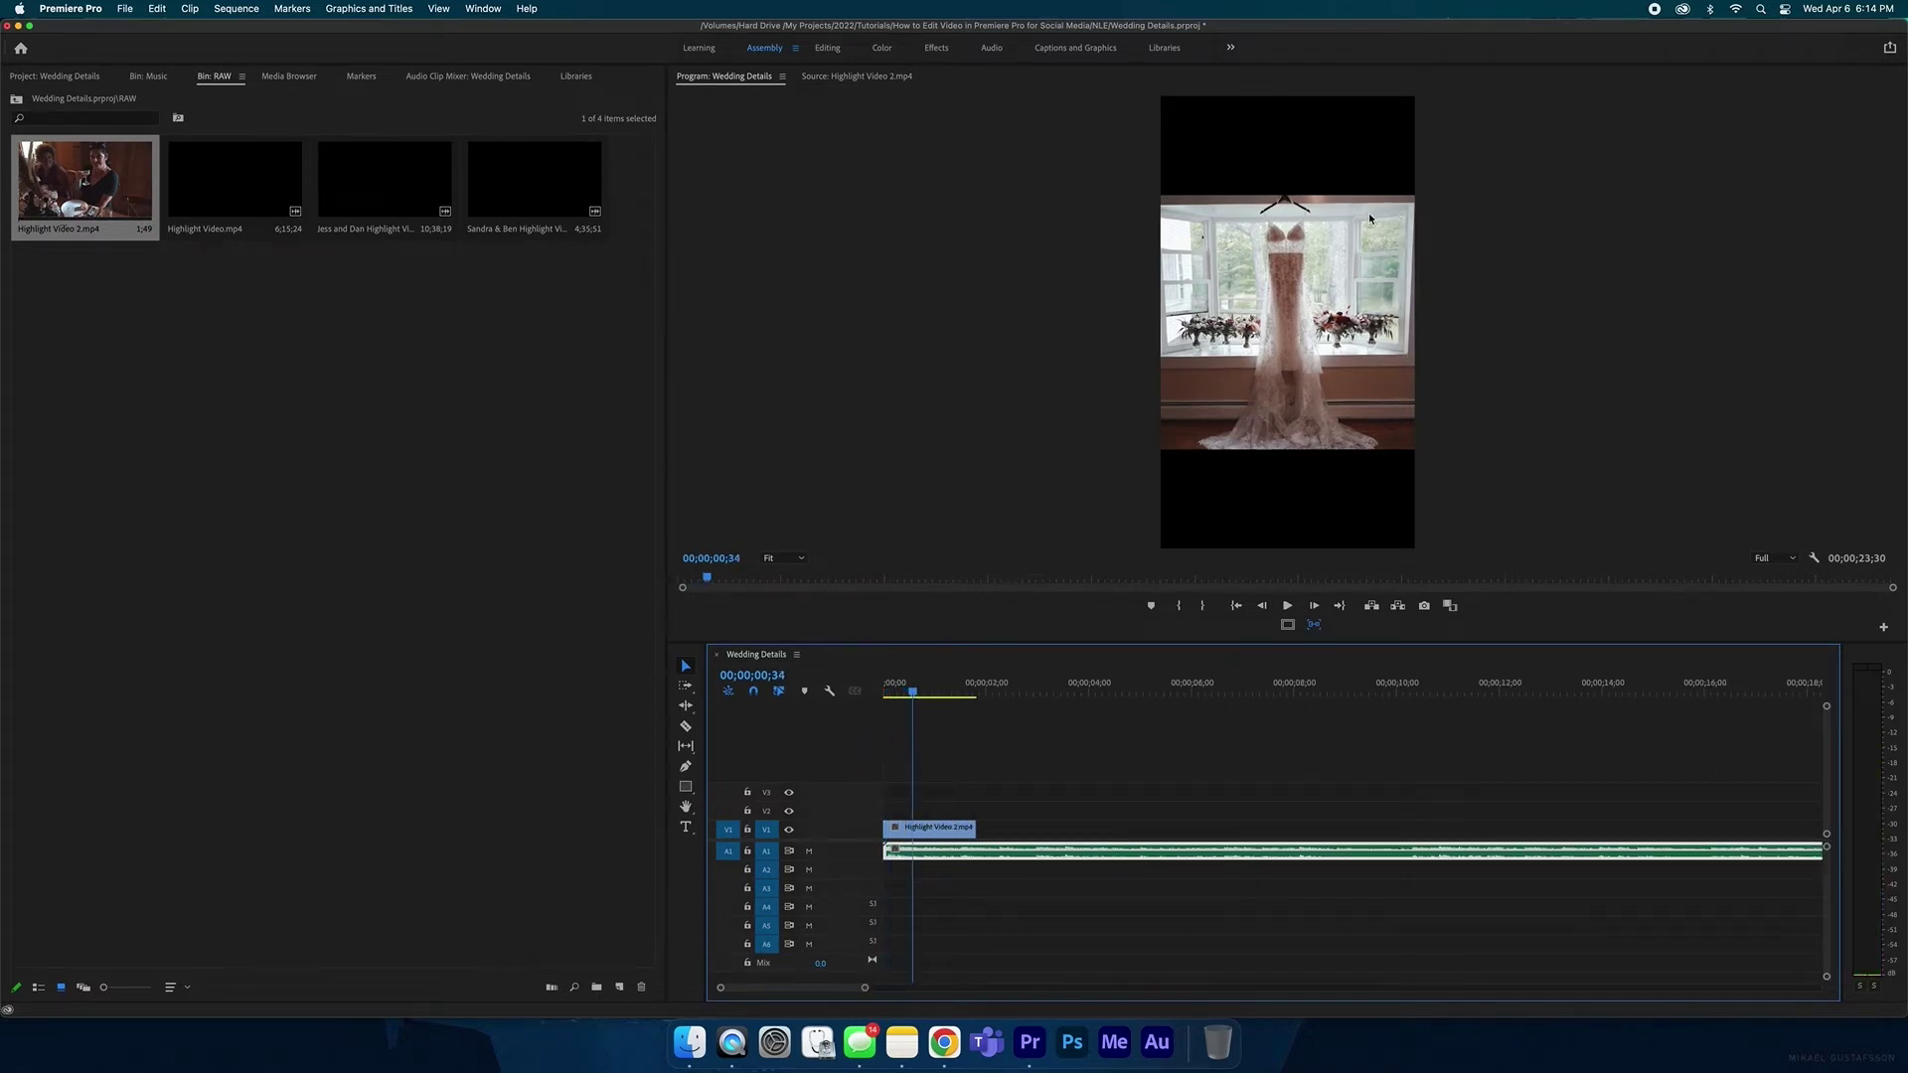
{"action": "left_click", "coordinate": [907, 827]}
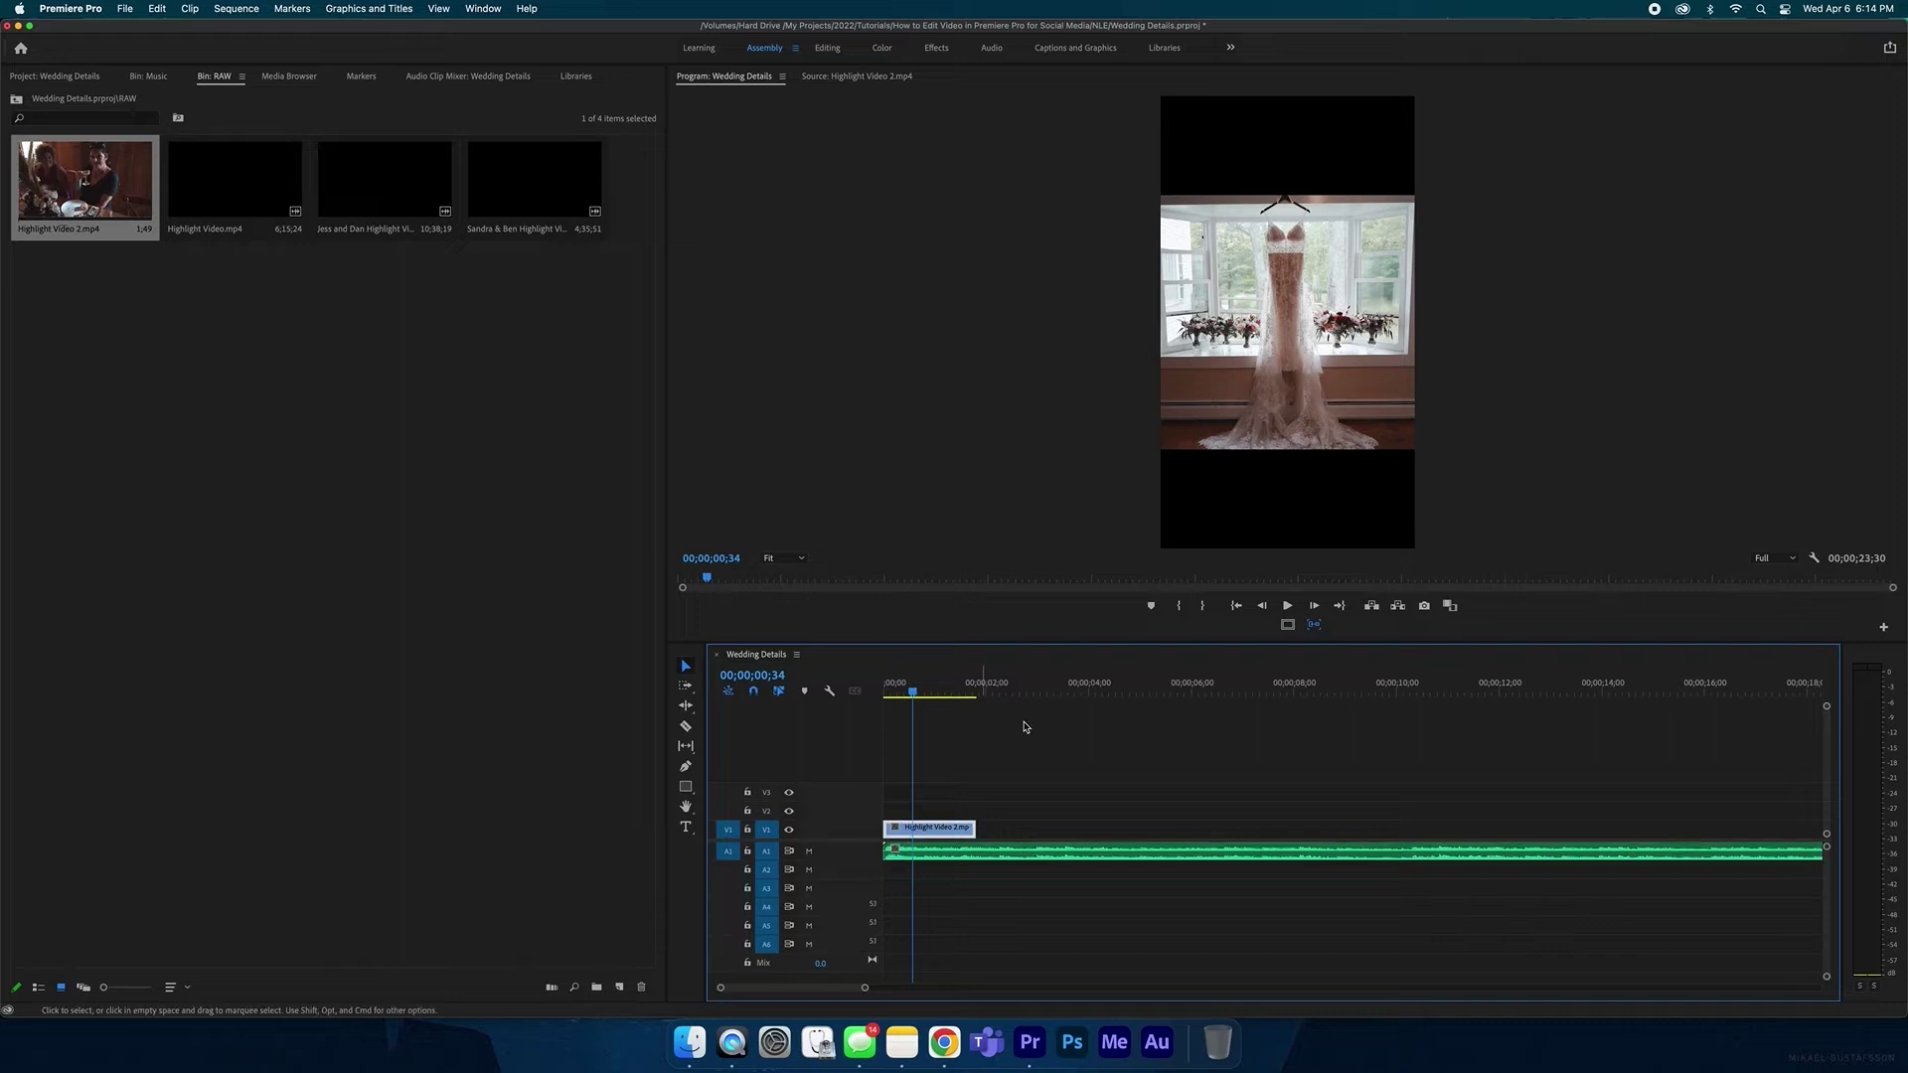
Scale the dress clip to 180 in Motion settings so it fills the vertical frame.
{"action": "left_click", "coordinate": [925, 686]}
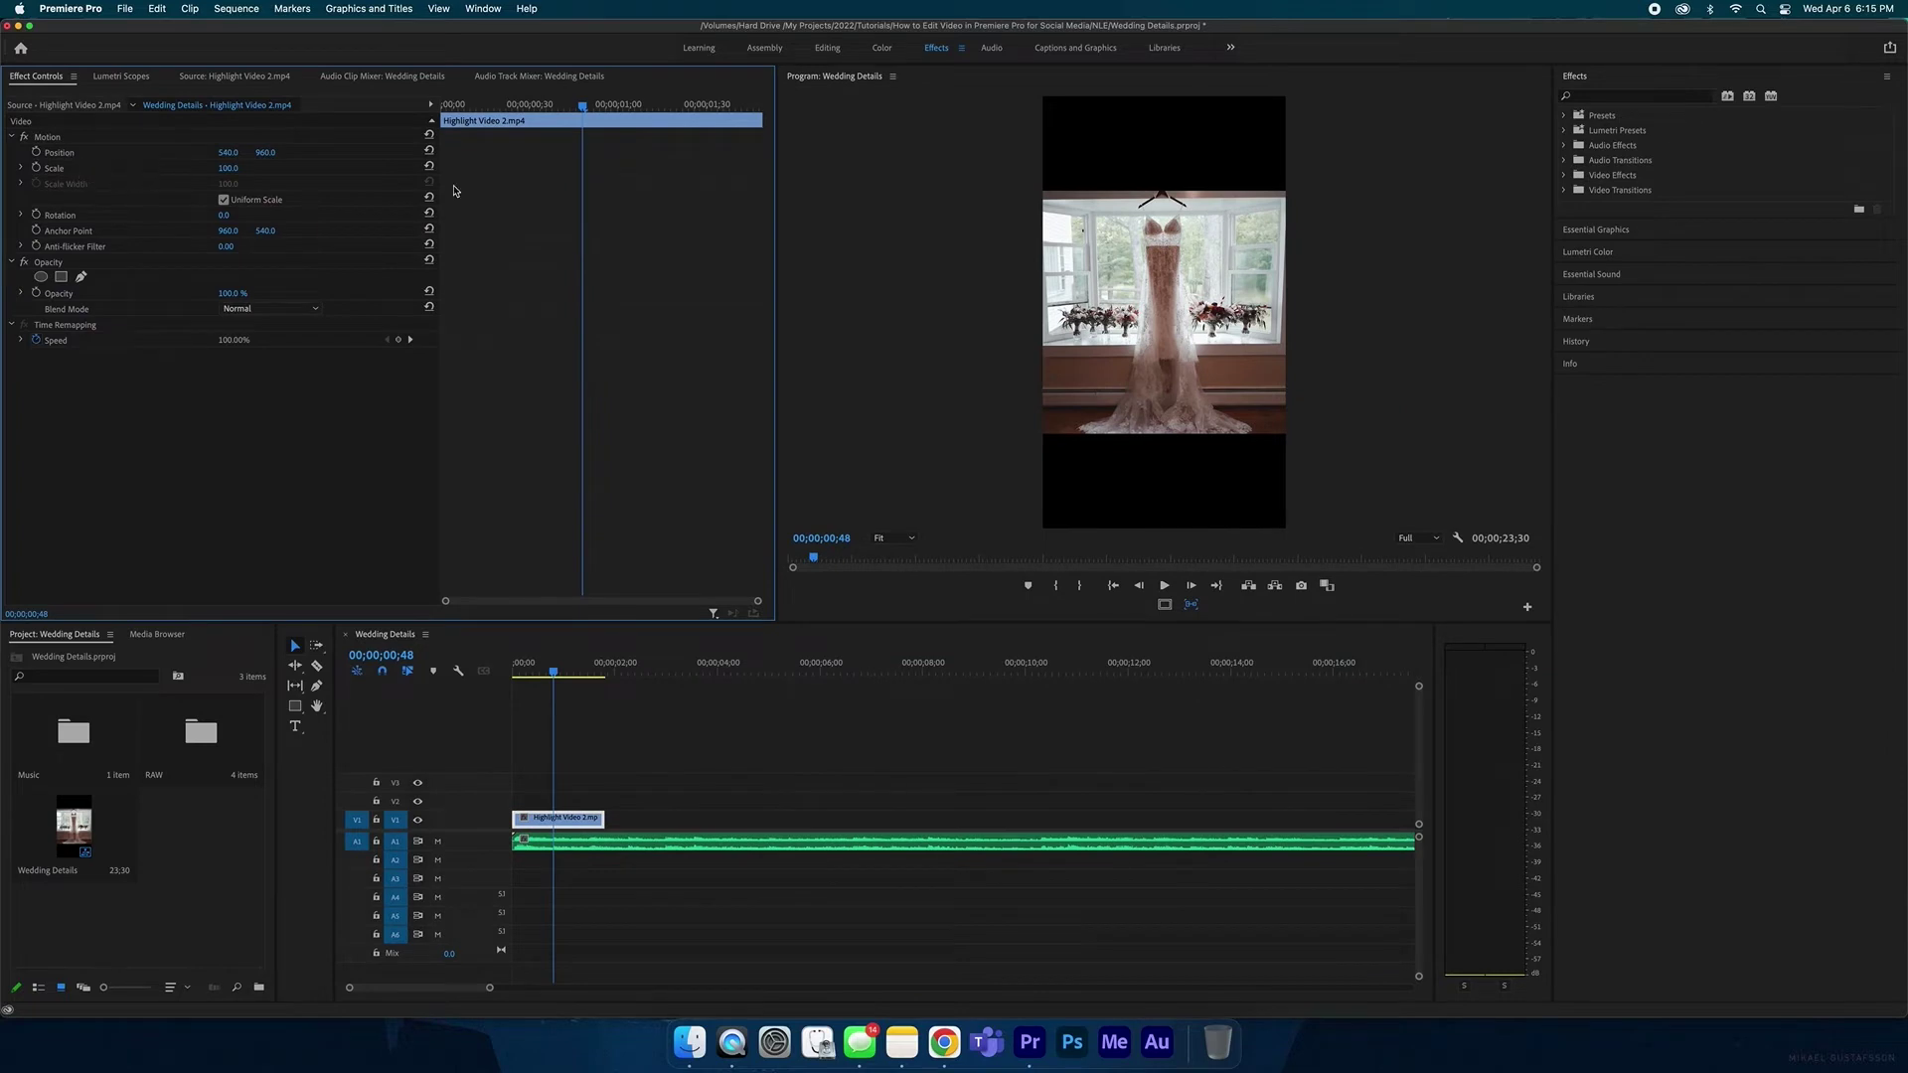
{"action": "left_click", "coordinate": [1187, 286]}
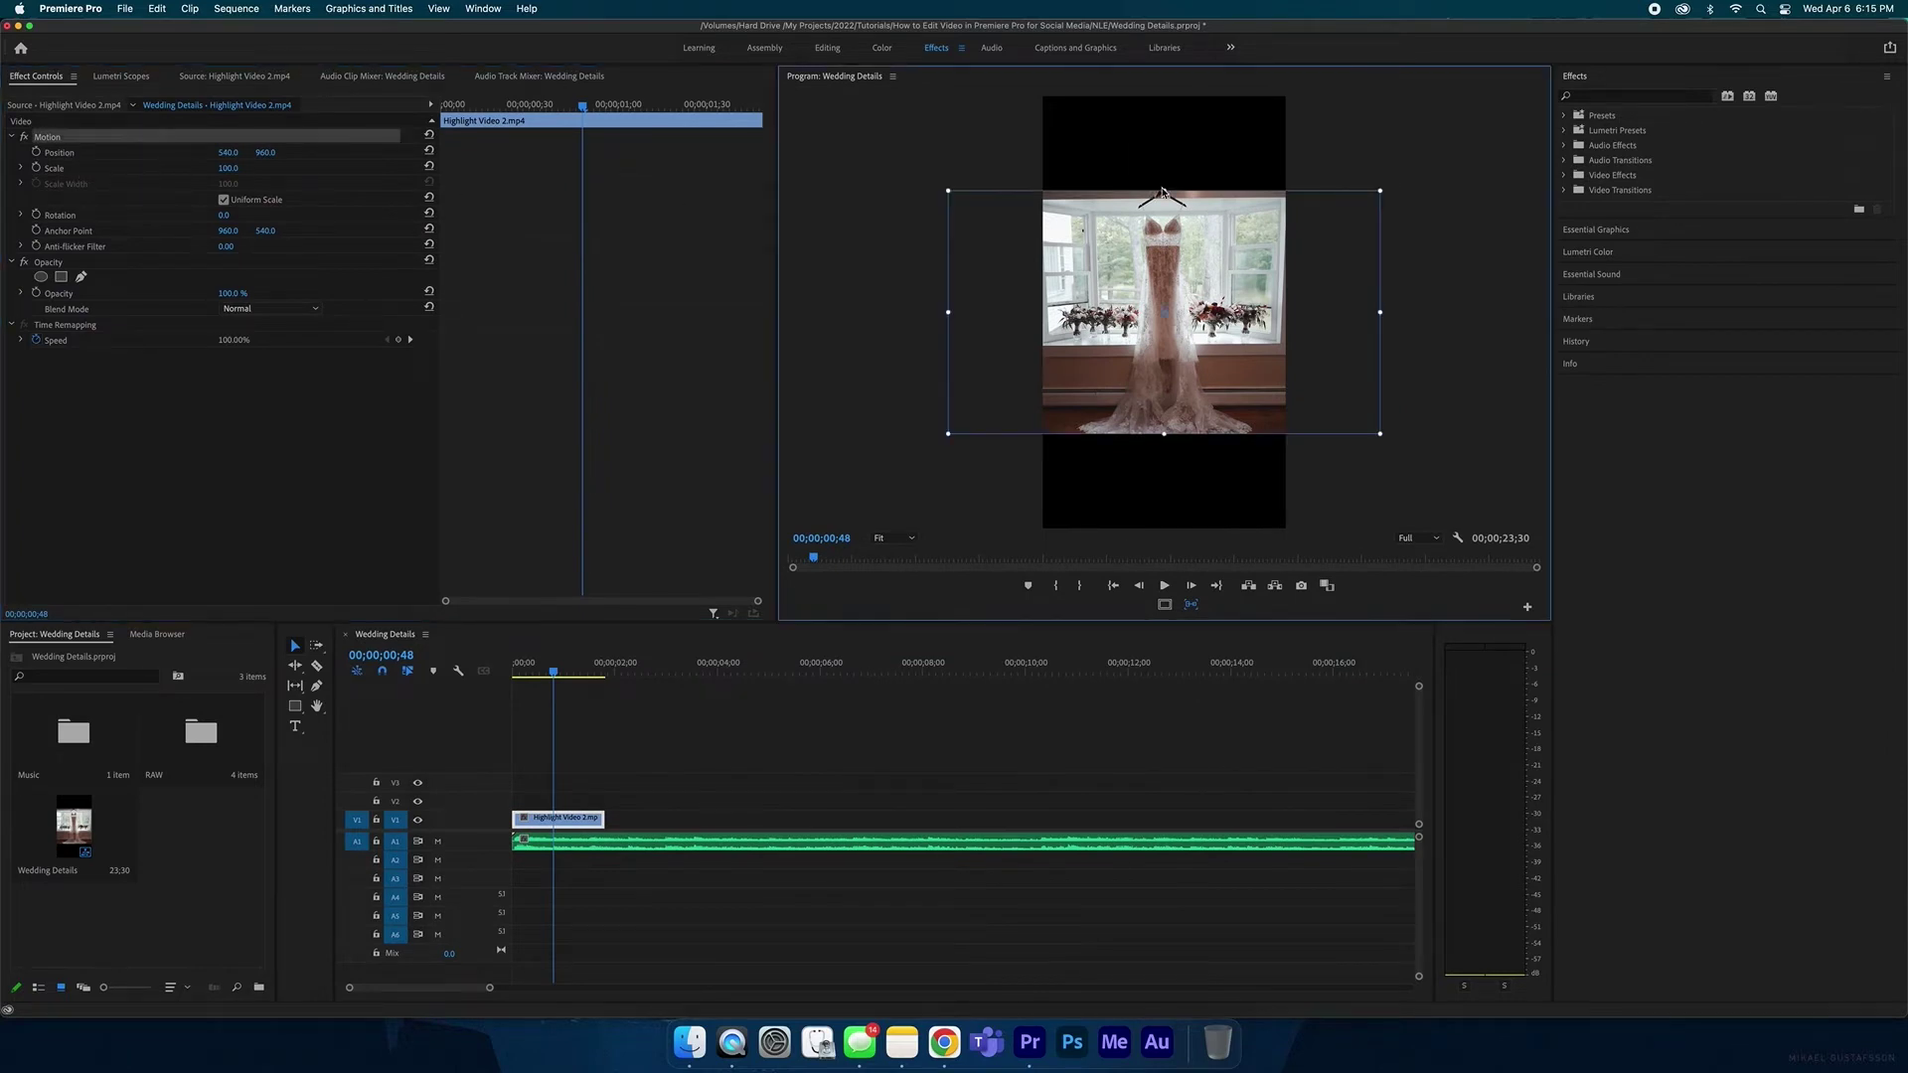
{"action": "left_click_drag", "start_coordinate": [1165, 189], "coordinate": [1165, 91]}
{"action": "key", "text": "cmd+z"}
{"action": "left_click", "coordinate": [279, 197]}
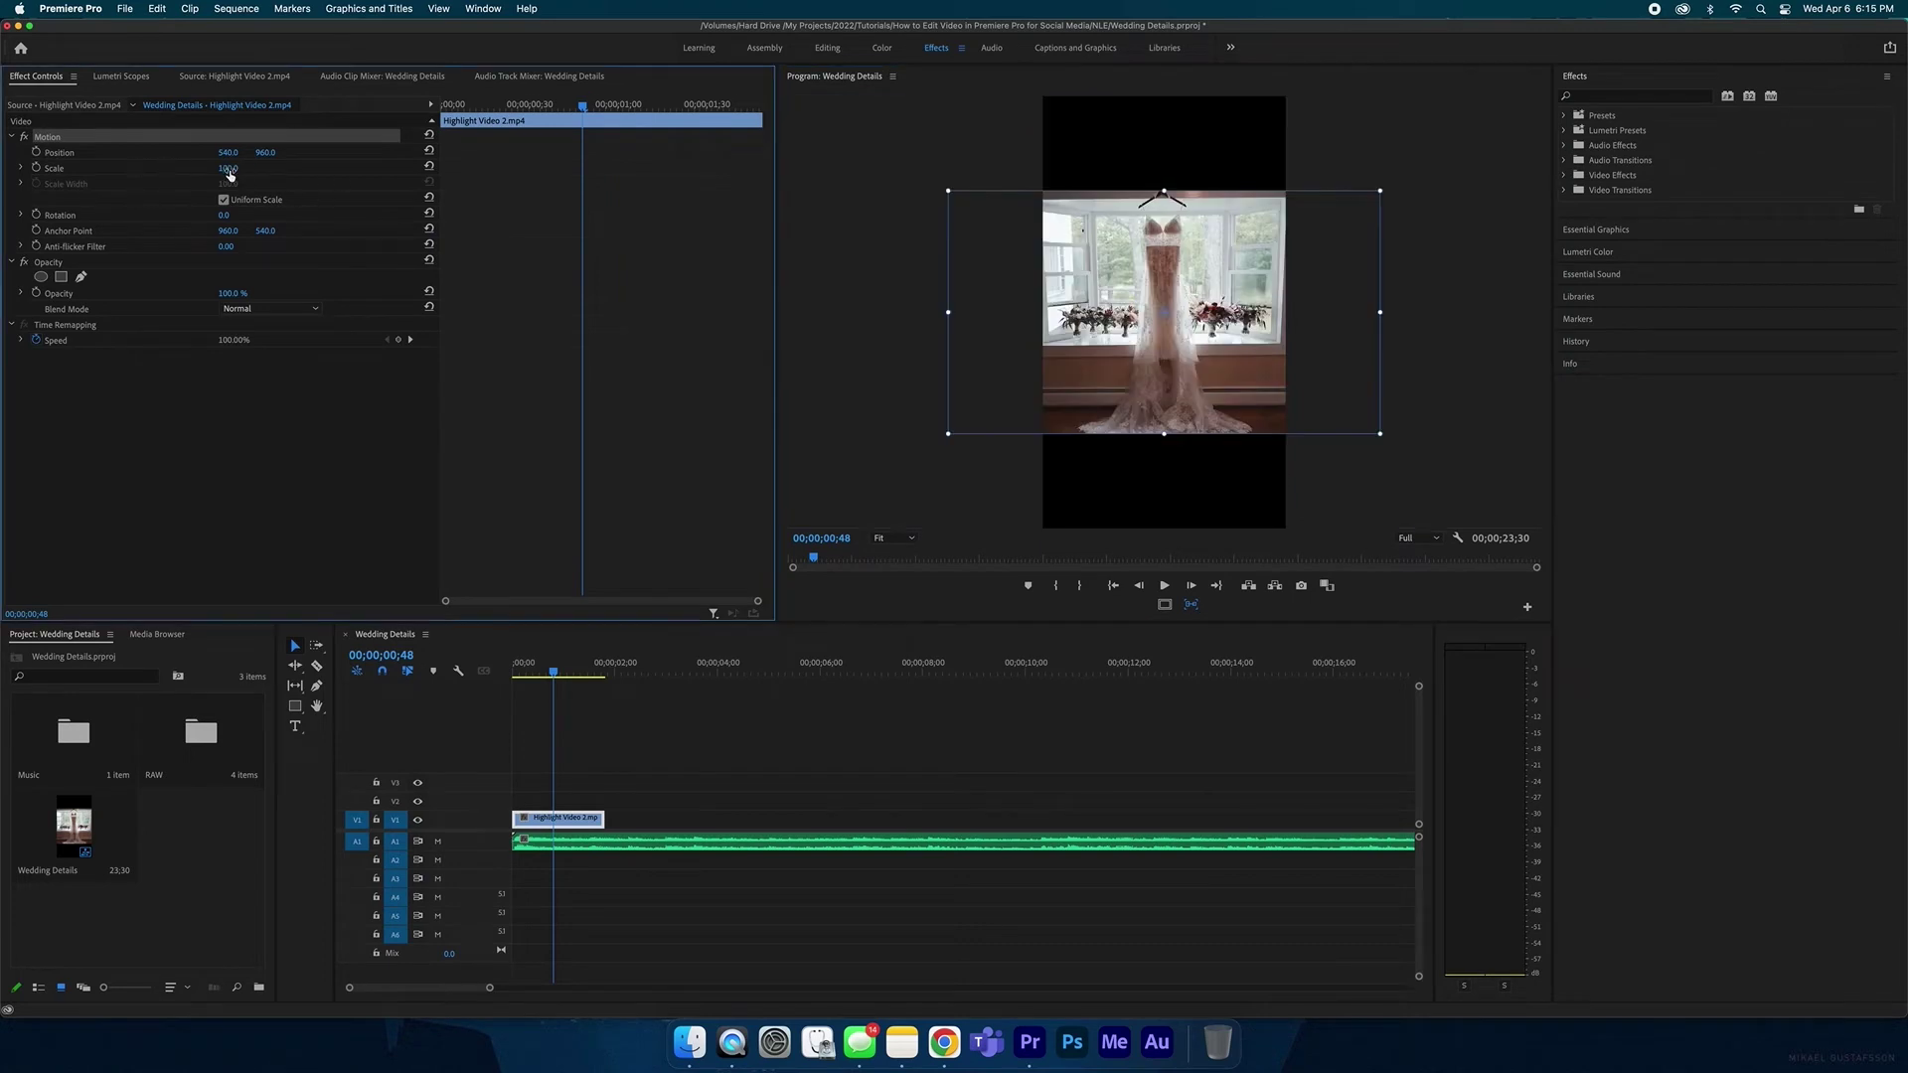
{"action": "left_click_drag", "start_coordinate": [228, 168], "coordinate": [180, 152]}
{"action": "key", "text": "cmd+z"}
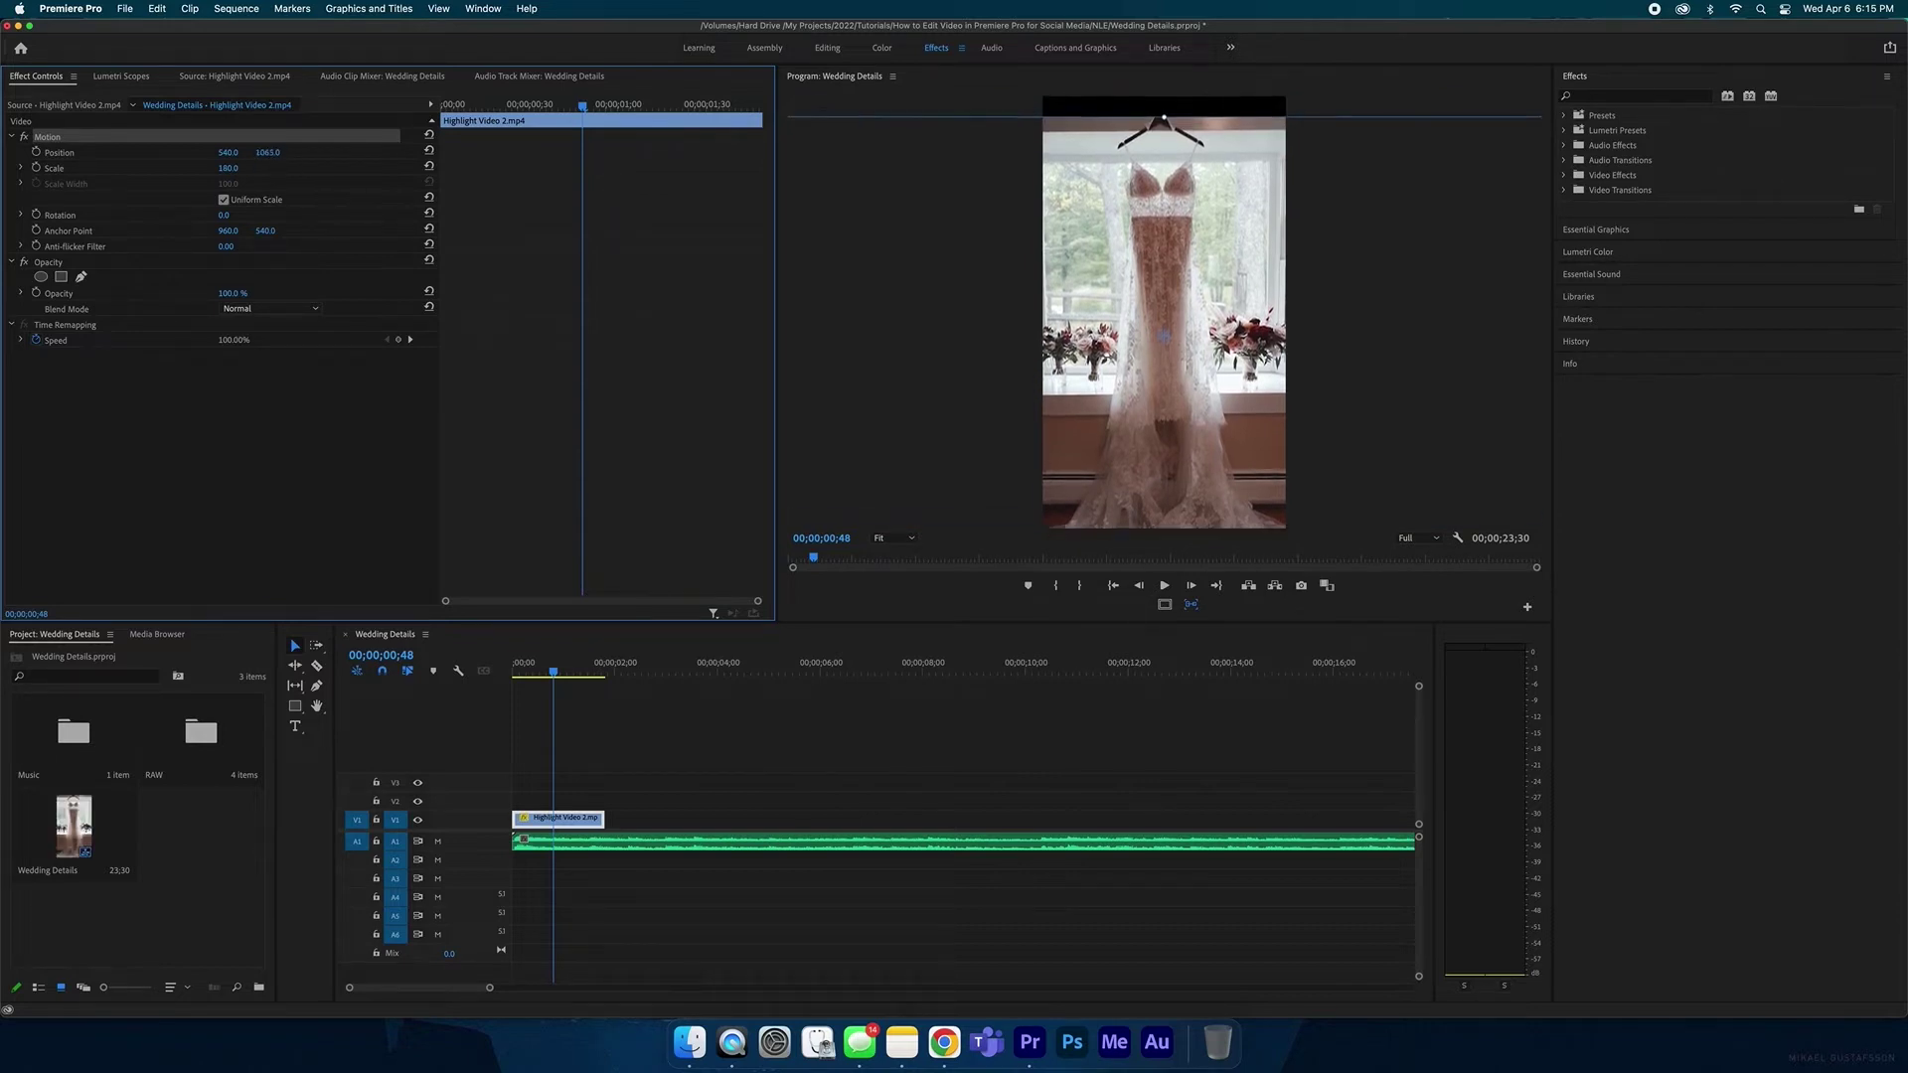
Finish editing the clip's position value, then return toward the sequence start zoomed out.
{"action": "key", "text": "Tab"}
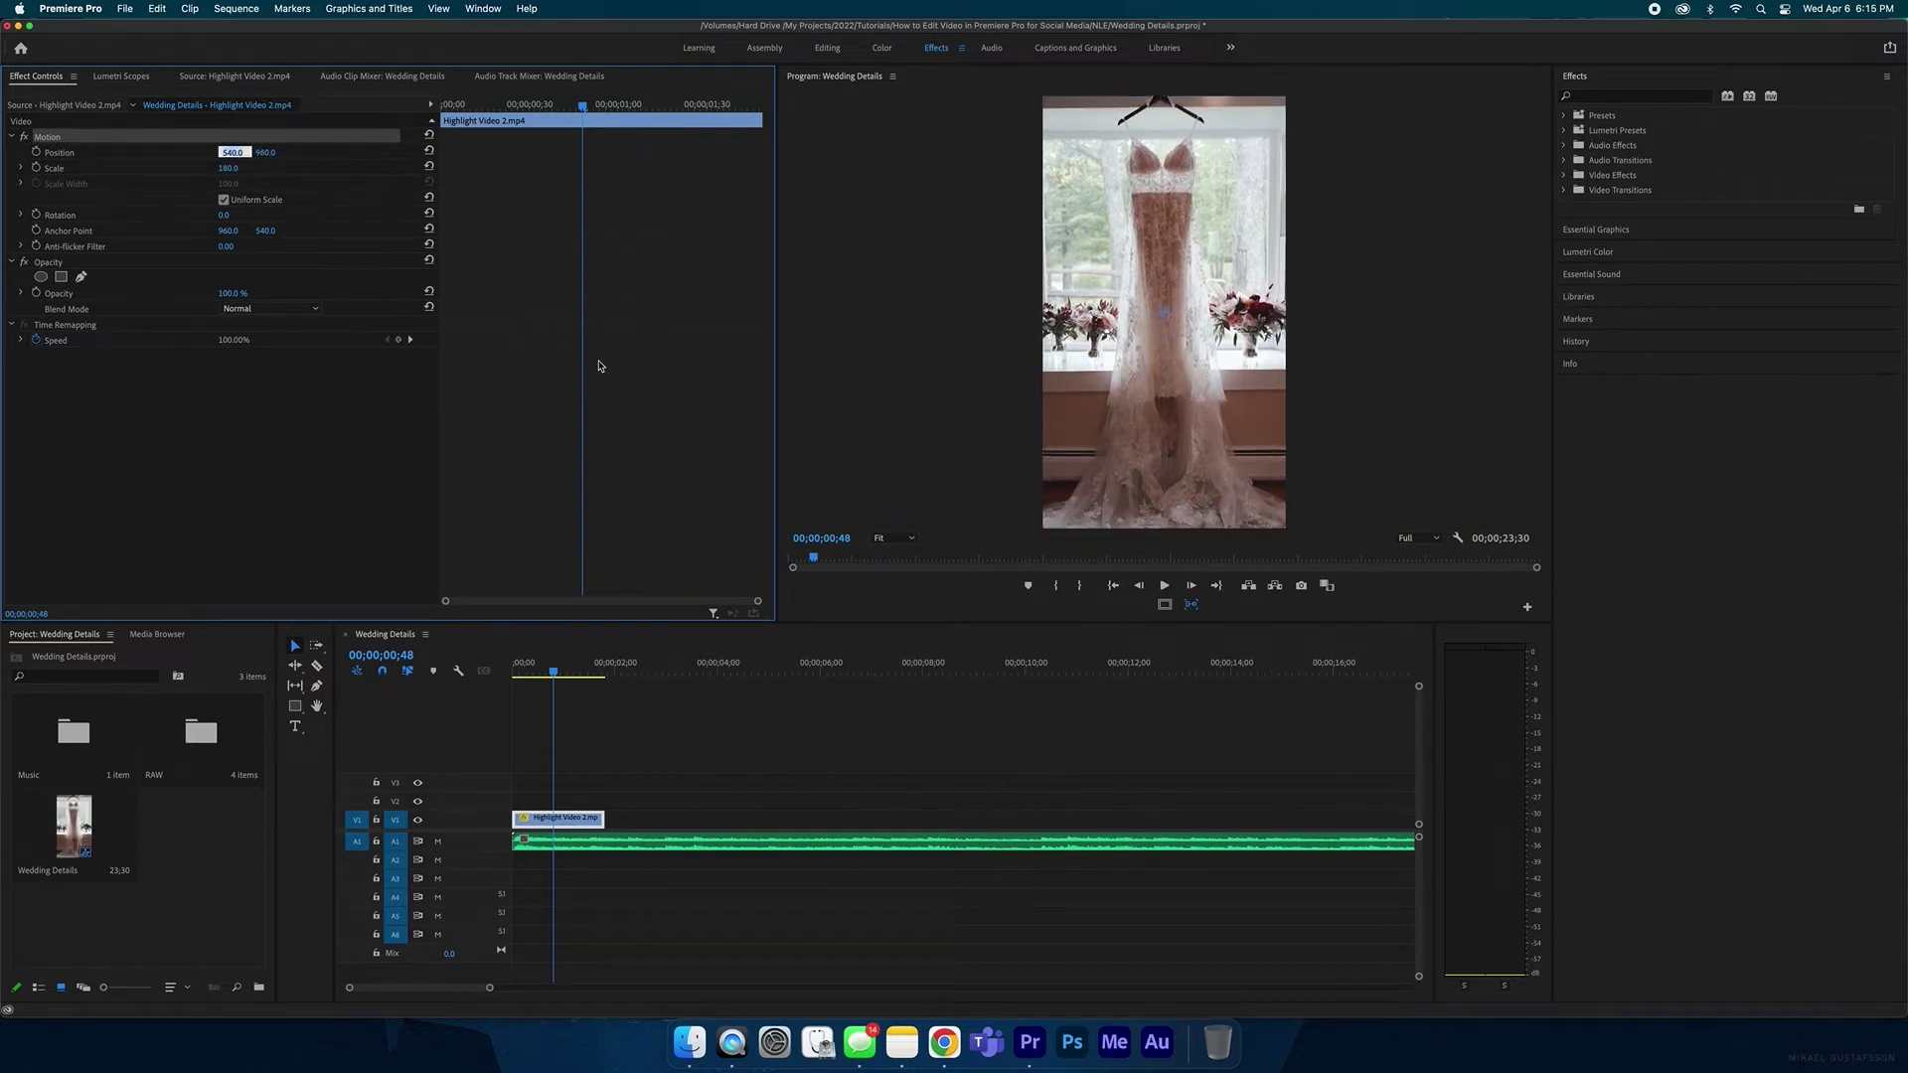
{"action": "left_click", "coordinate": [1222, 15]}
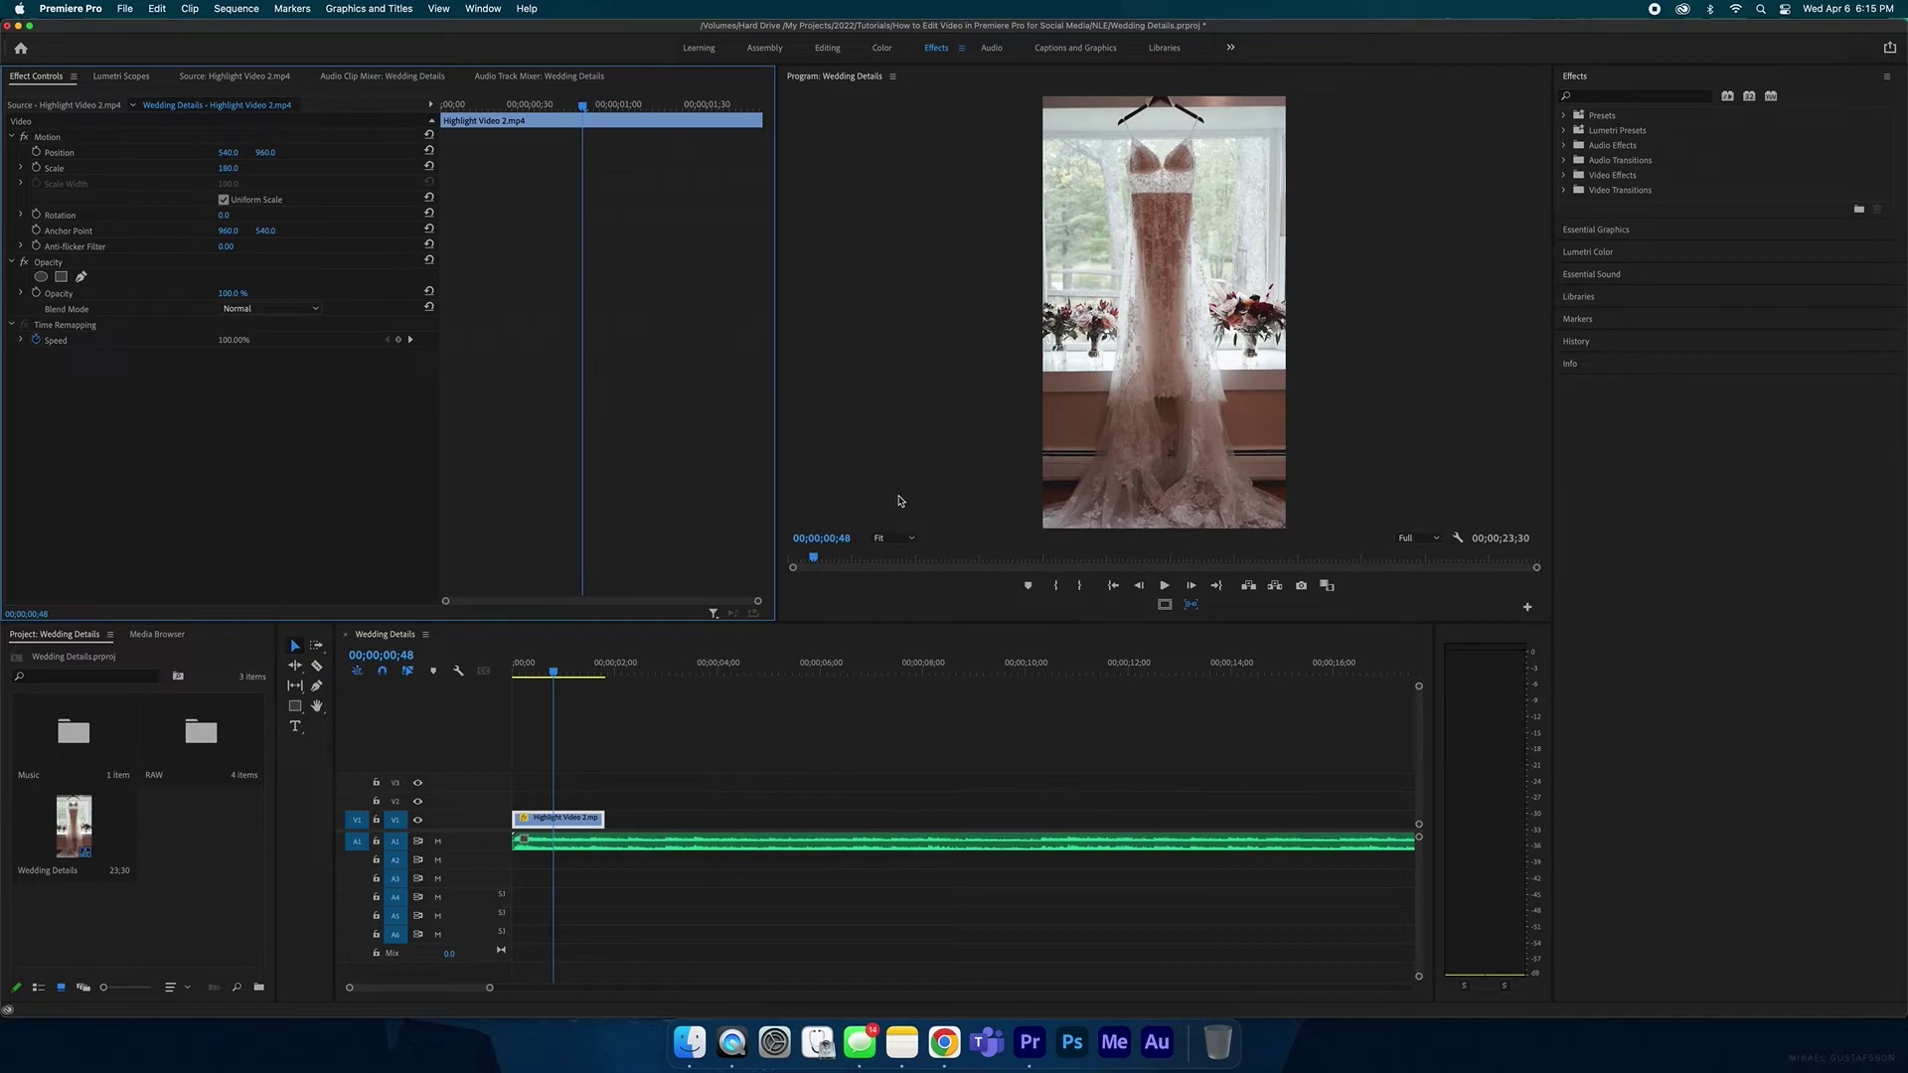
{"action": "left_click_drag", "start_coordinate": [553, 674], "coordinate": [536, 674]}
{"action": "key", "text": "minus"}
{"action": "key", "text": "minus"}
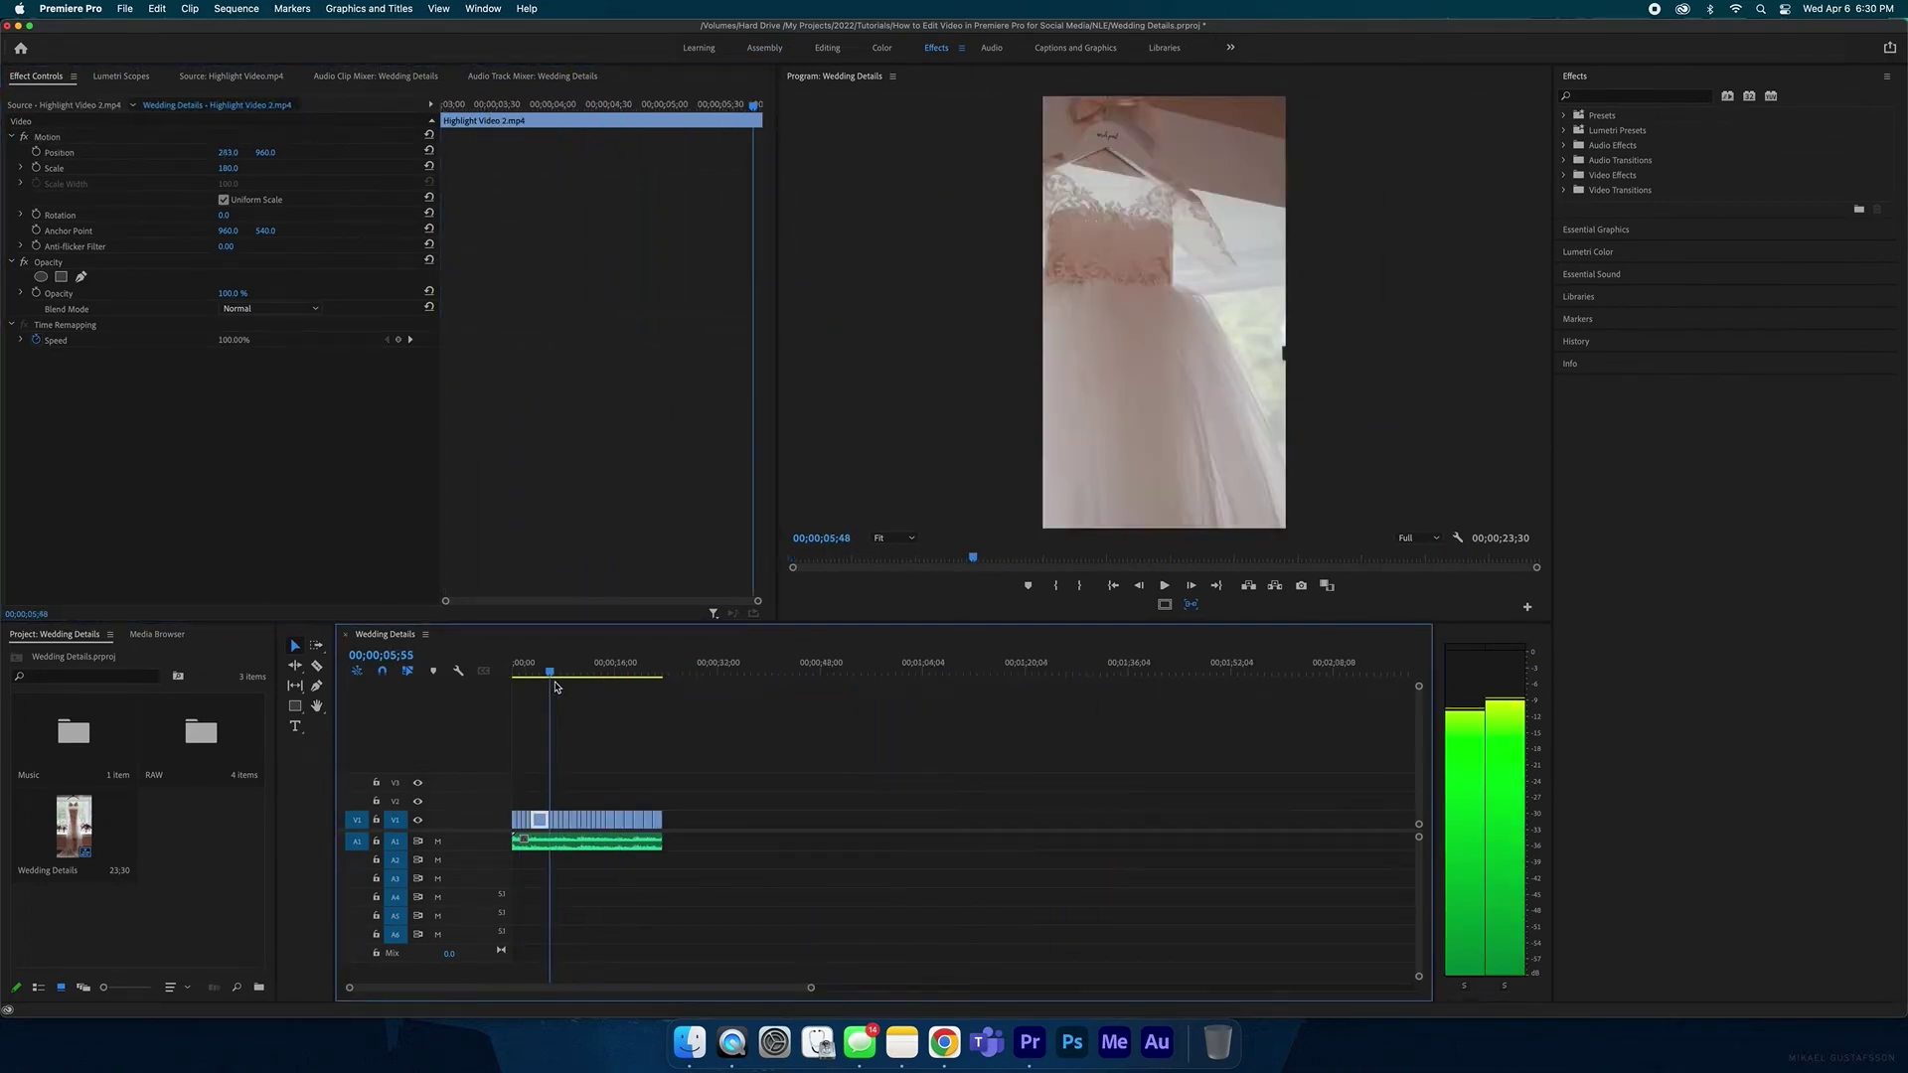
{"action": "mouse_move", "coordinate": [552, 684]}
{"action": "left_mouse_down"}
{"action": "mouse_move", "coordinate": [651, 668]}
{"action": "mouse_move", "coordinate": [523, 679]}
{"action": "left_mouse_up"}
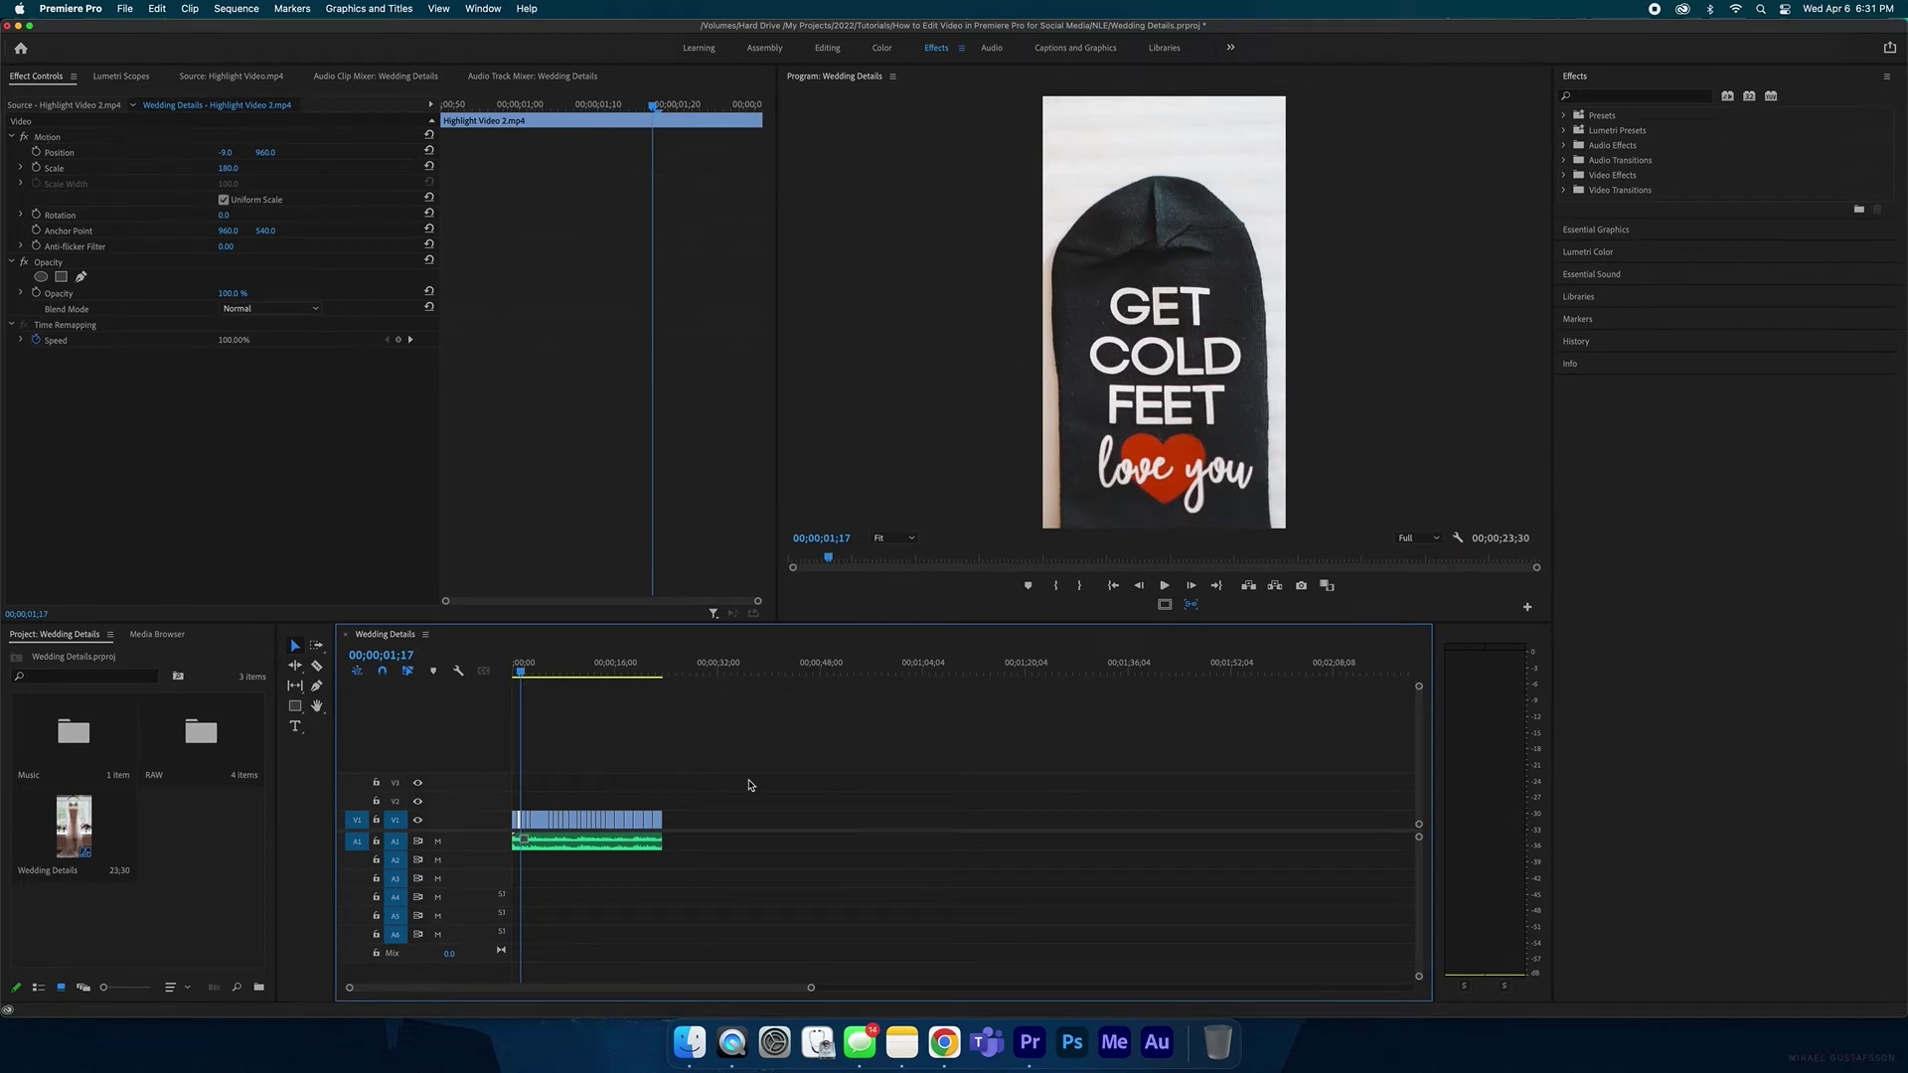
{"action": "left_click_drag", "start_coordinate": [530, 677], "coordinate": [590, 672]}
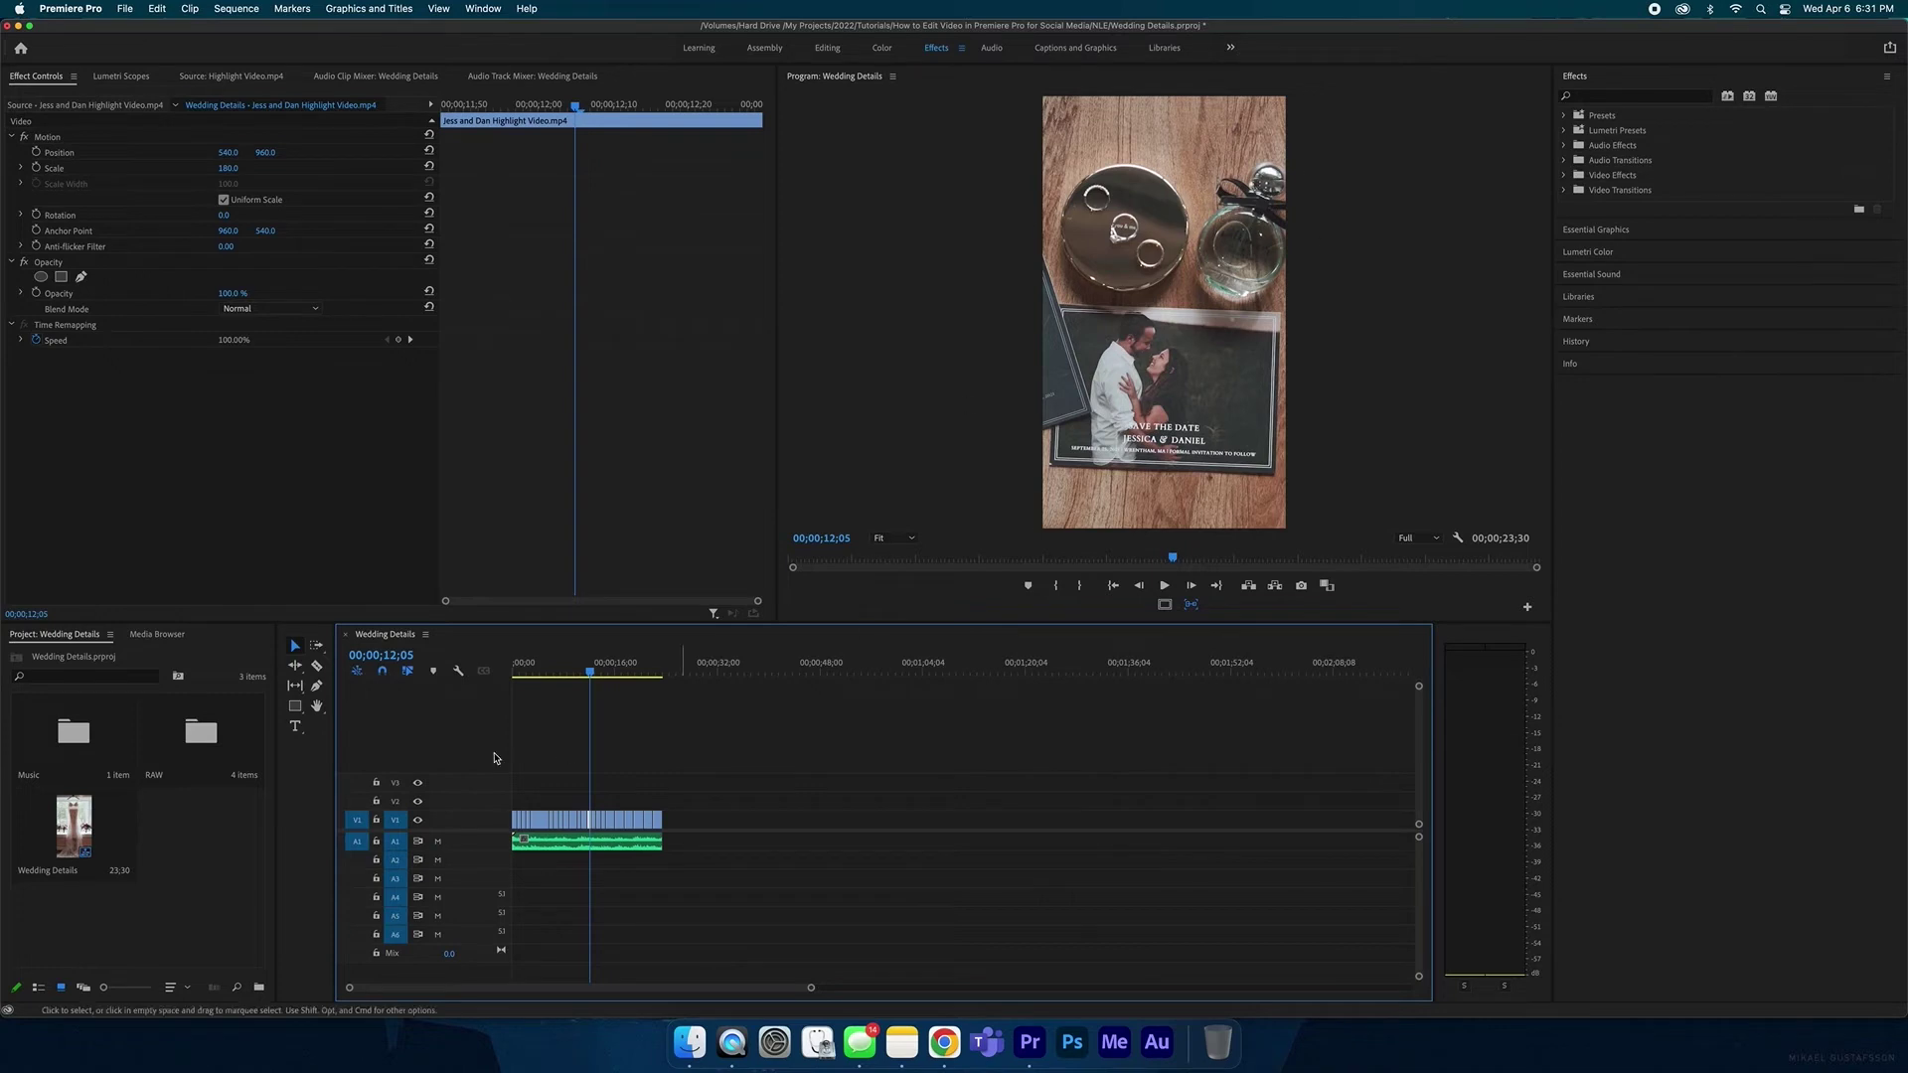
{"action": "left_click_drag", "start_coordinate": [590, 672], "coordinate": [492, 670]}
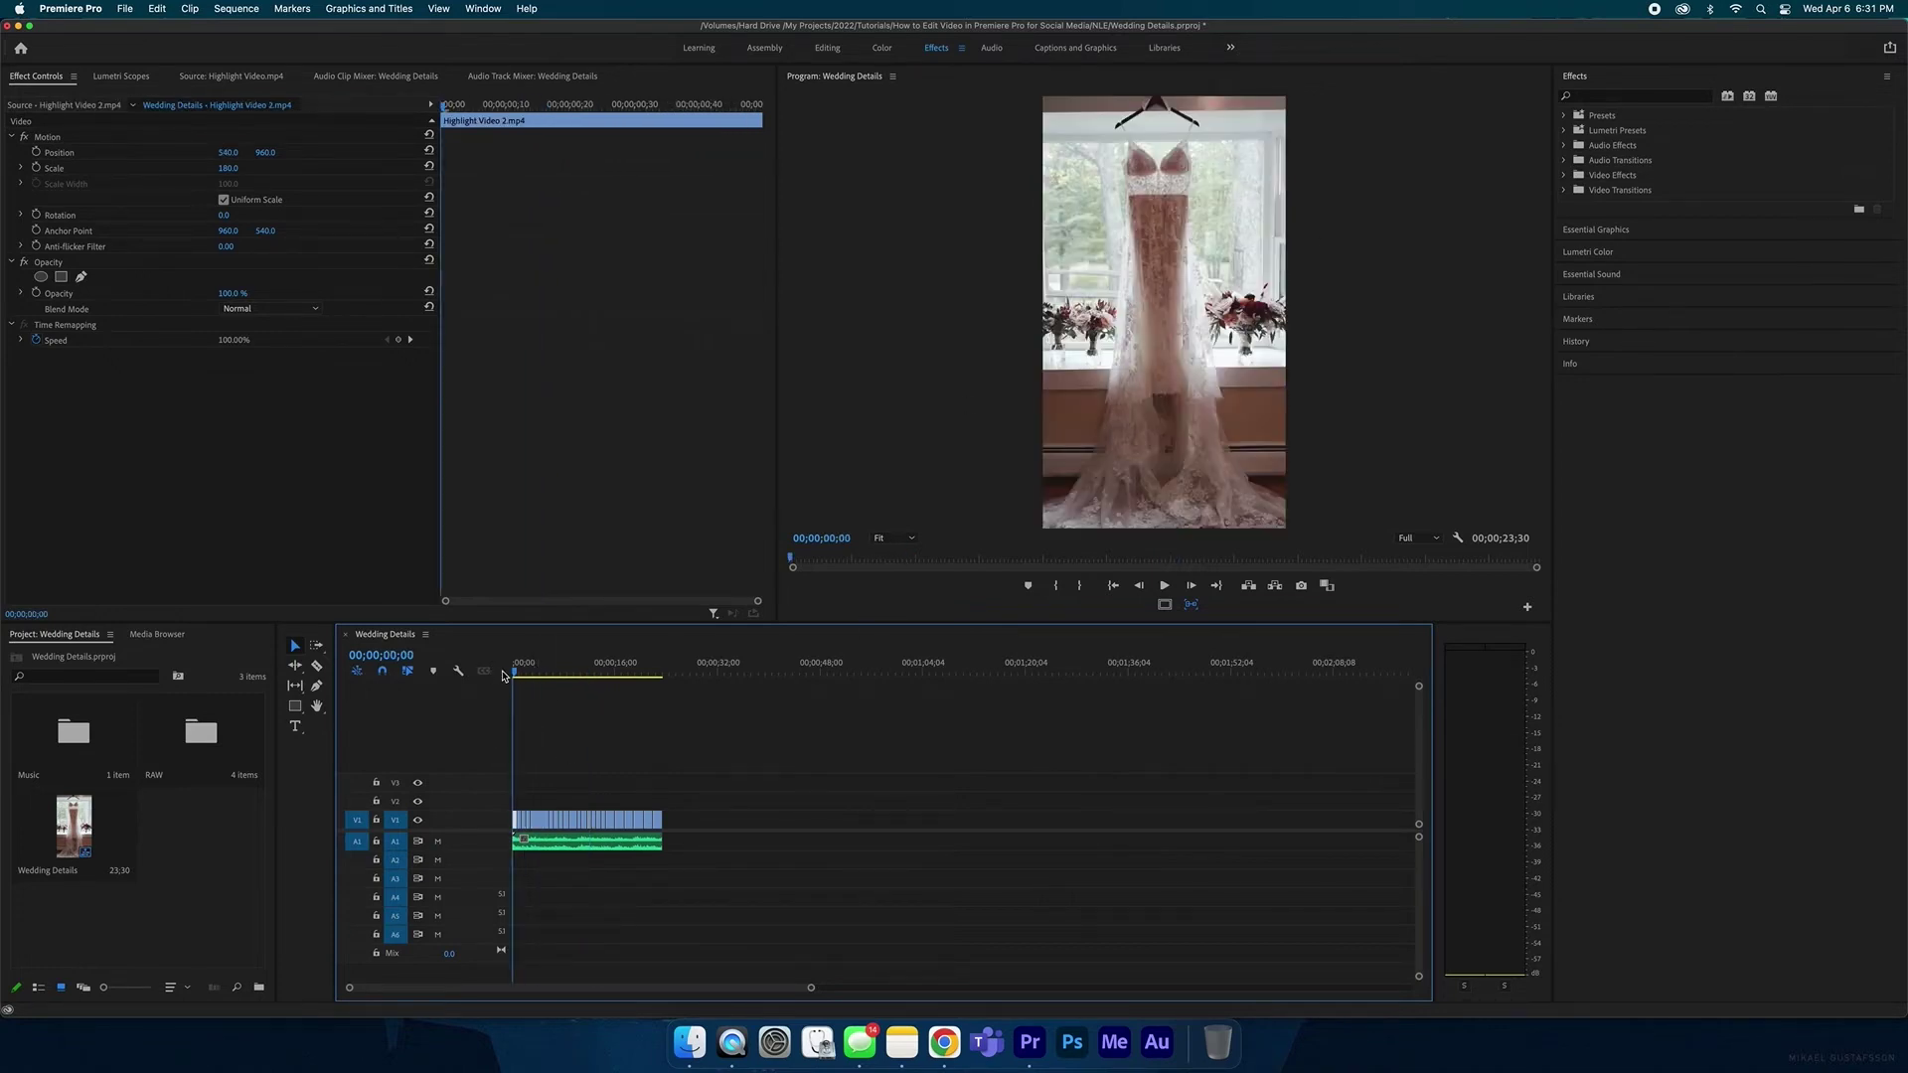
{"action": "left_click", "coordinate": [560, 671]}
{"action": "left_click", "coordinate": [626, 717]}
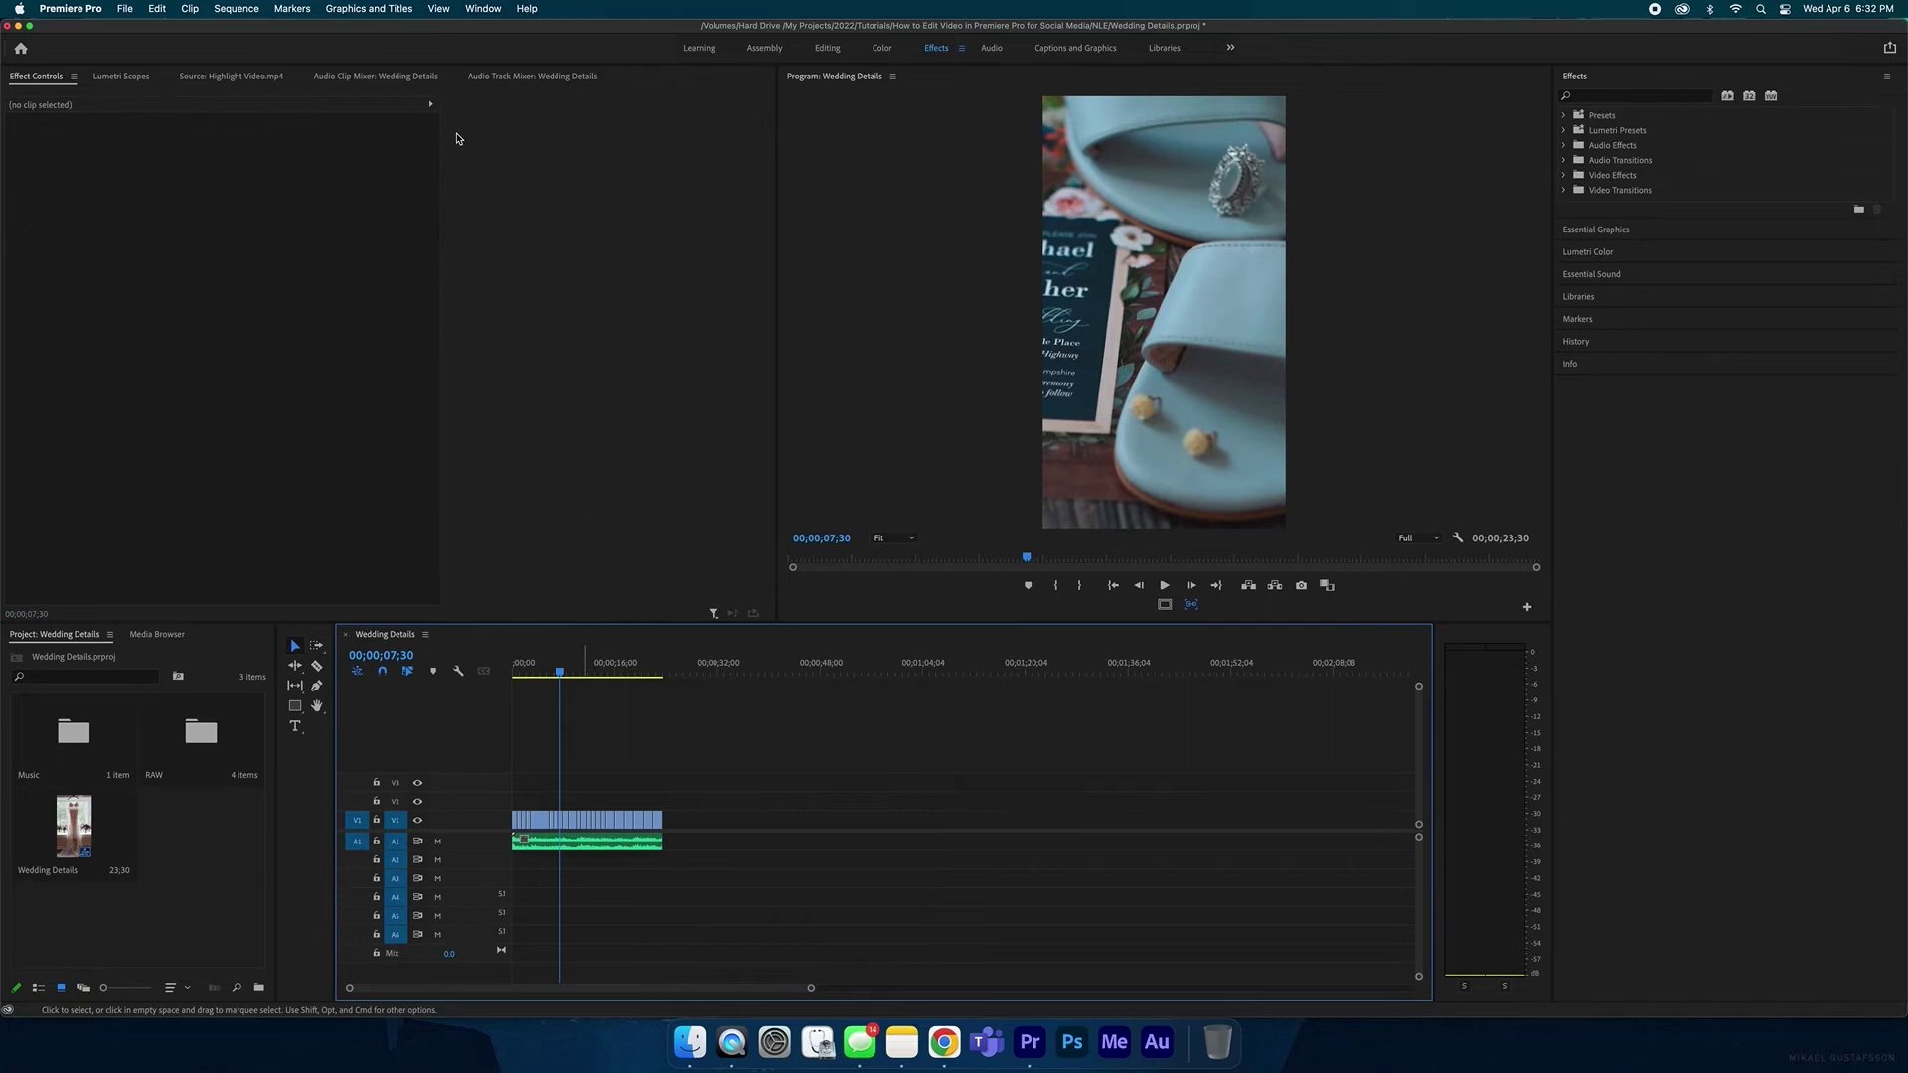
Choose the Mobile Device 1080p HD export preset and match the 1080x1920 source size.
{"action": "left_click", "coordinate": [124, 9]}
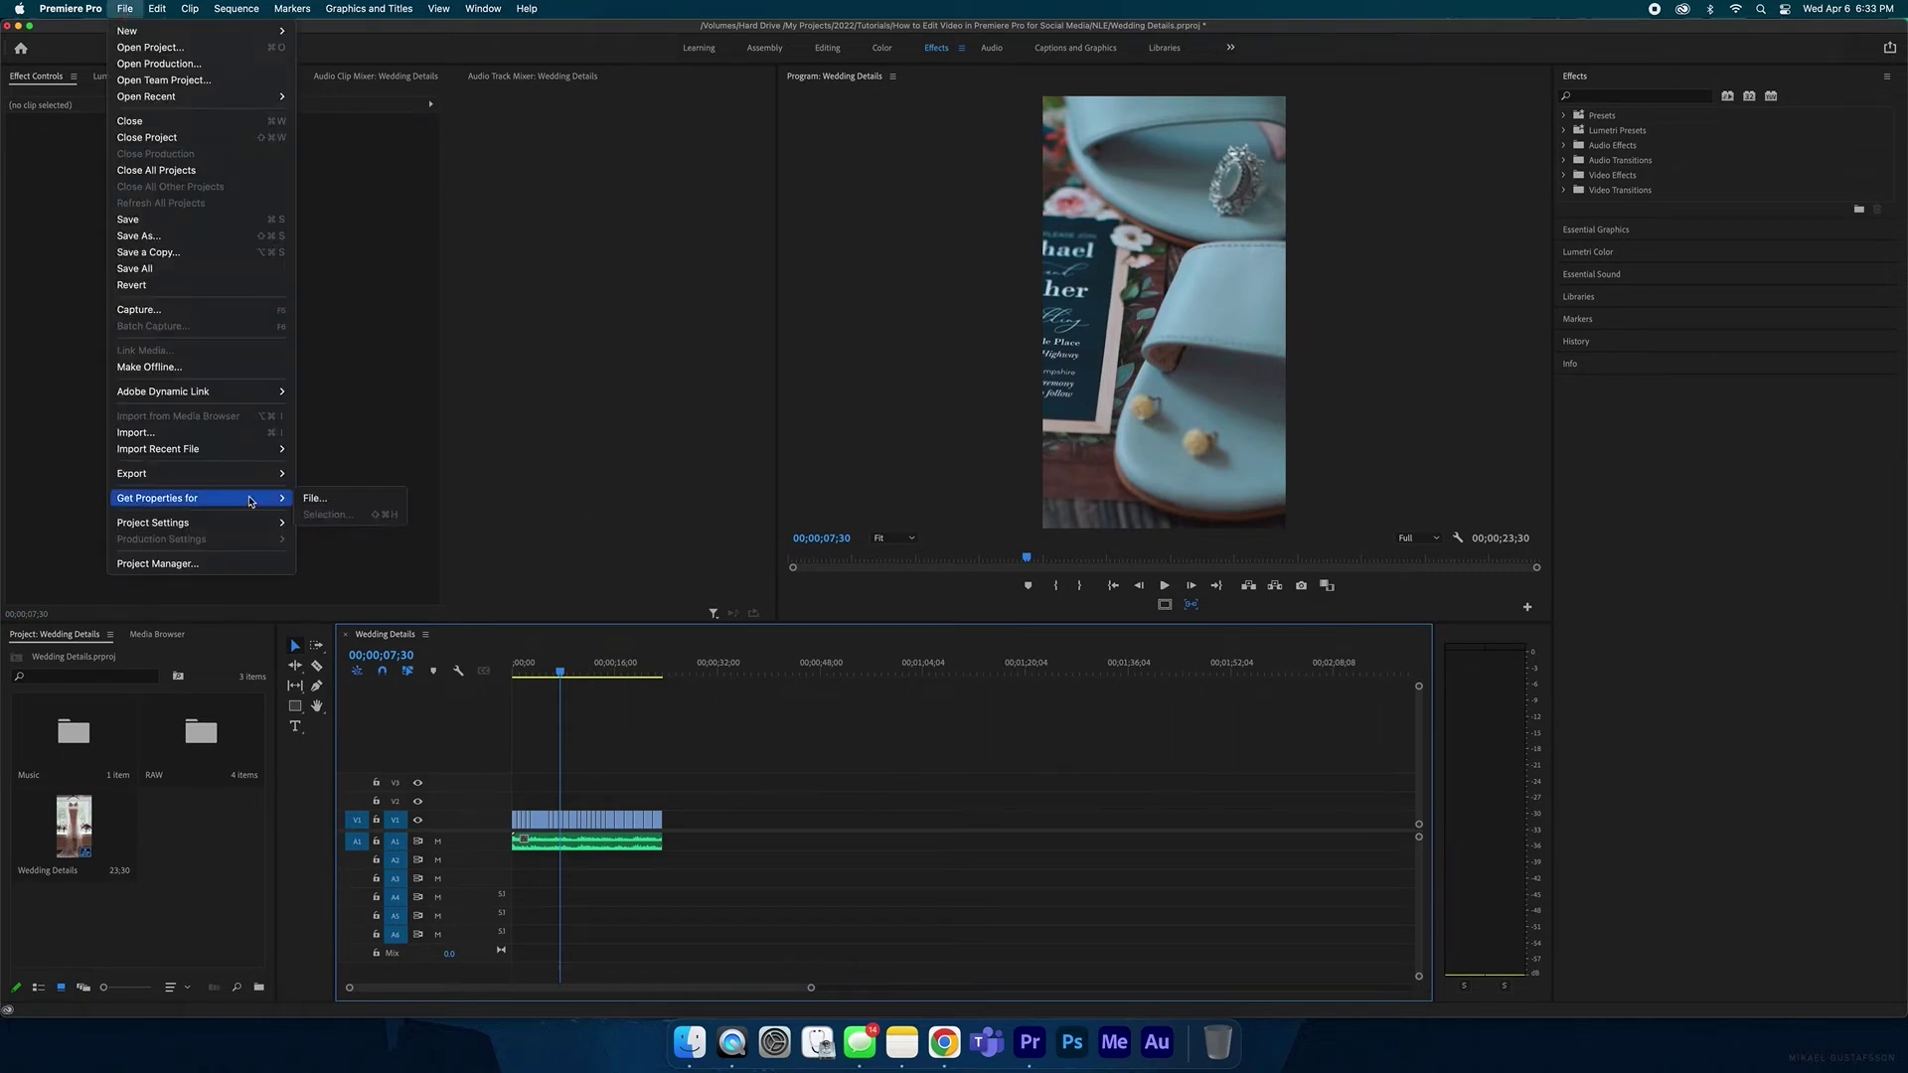
{"action": "mouse_move", "coordinate": [275, 481]}
{"action": "left_click", "coordinate": [334, 475]}
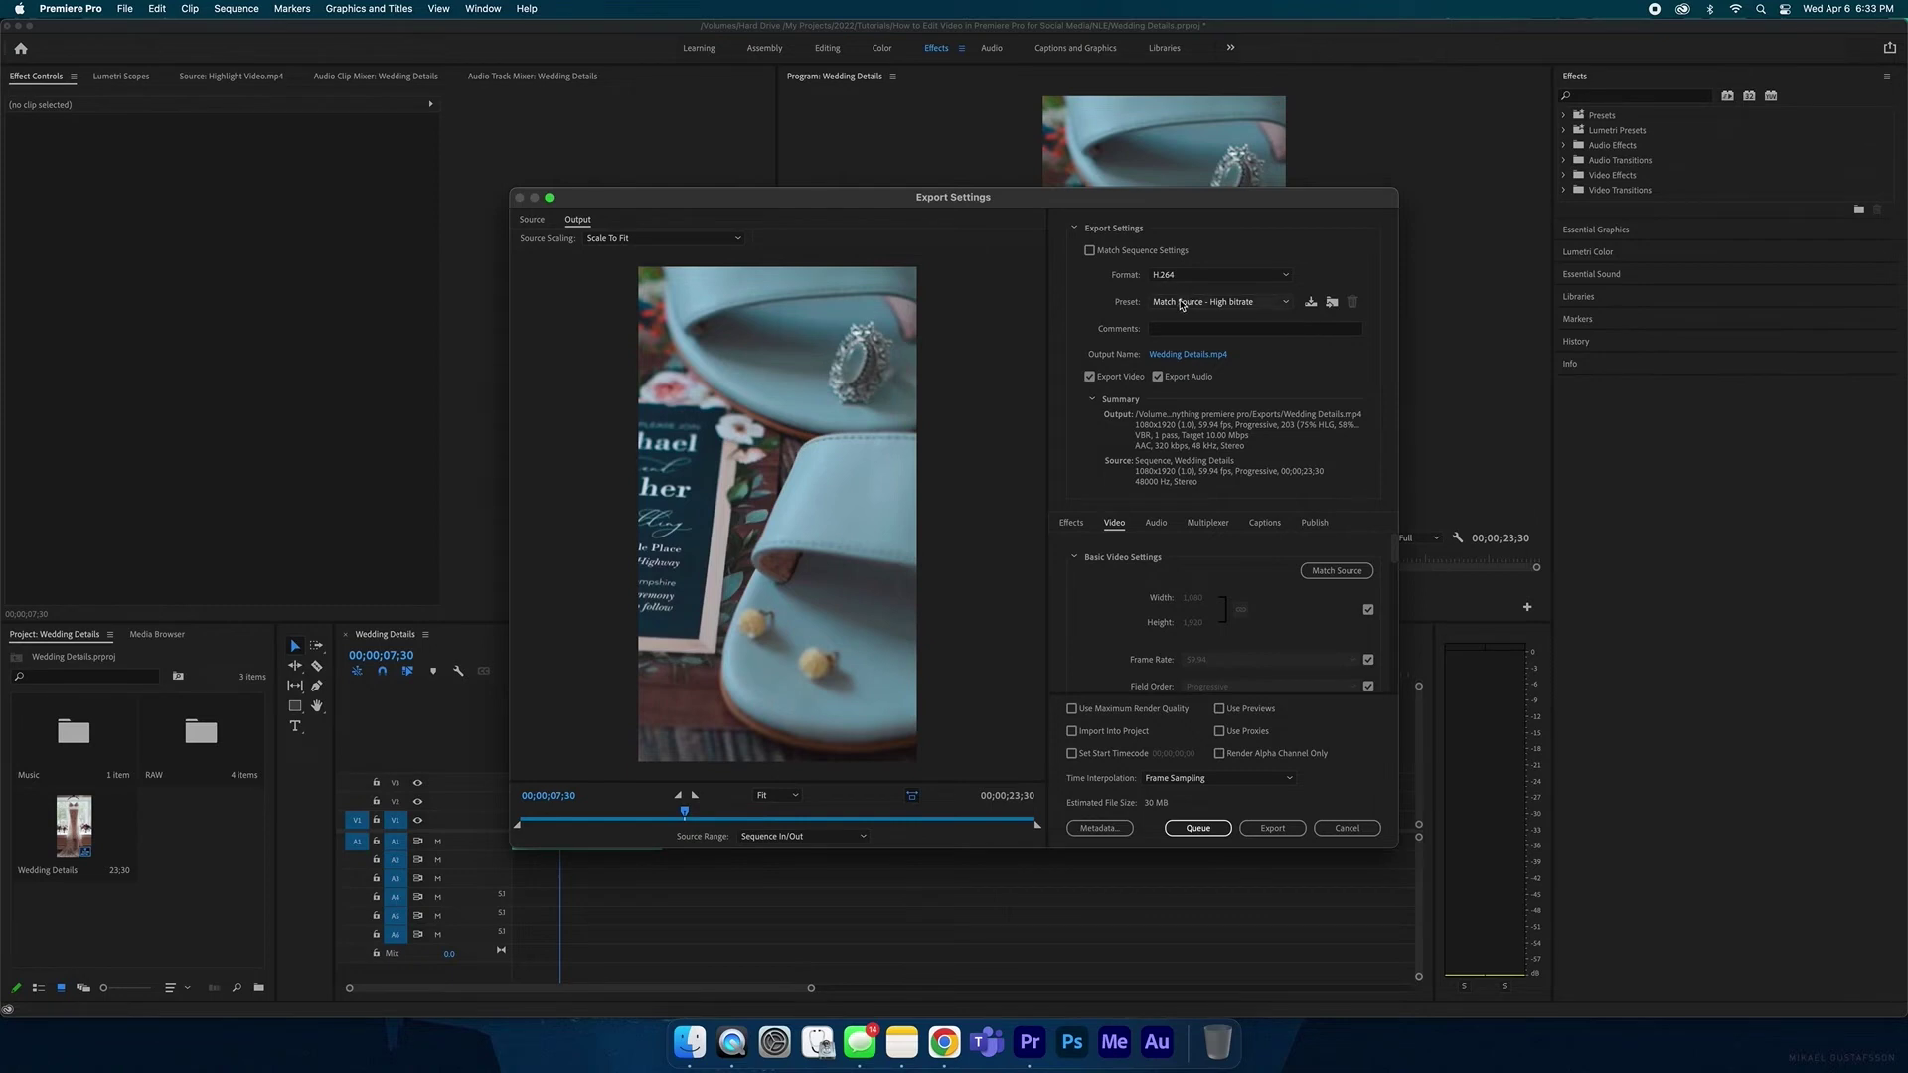
{"action": "left_click", "coordinate": [1223, 304]}
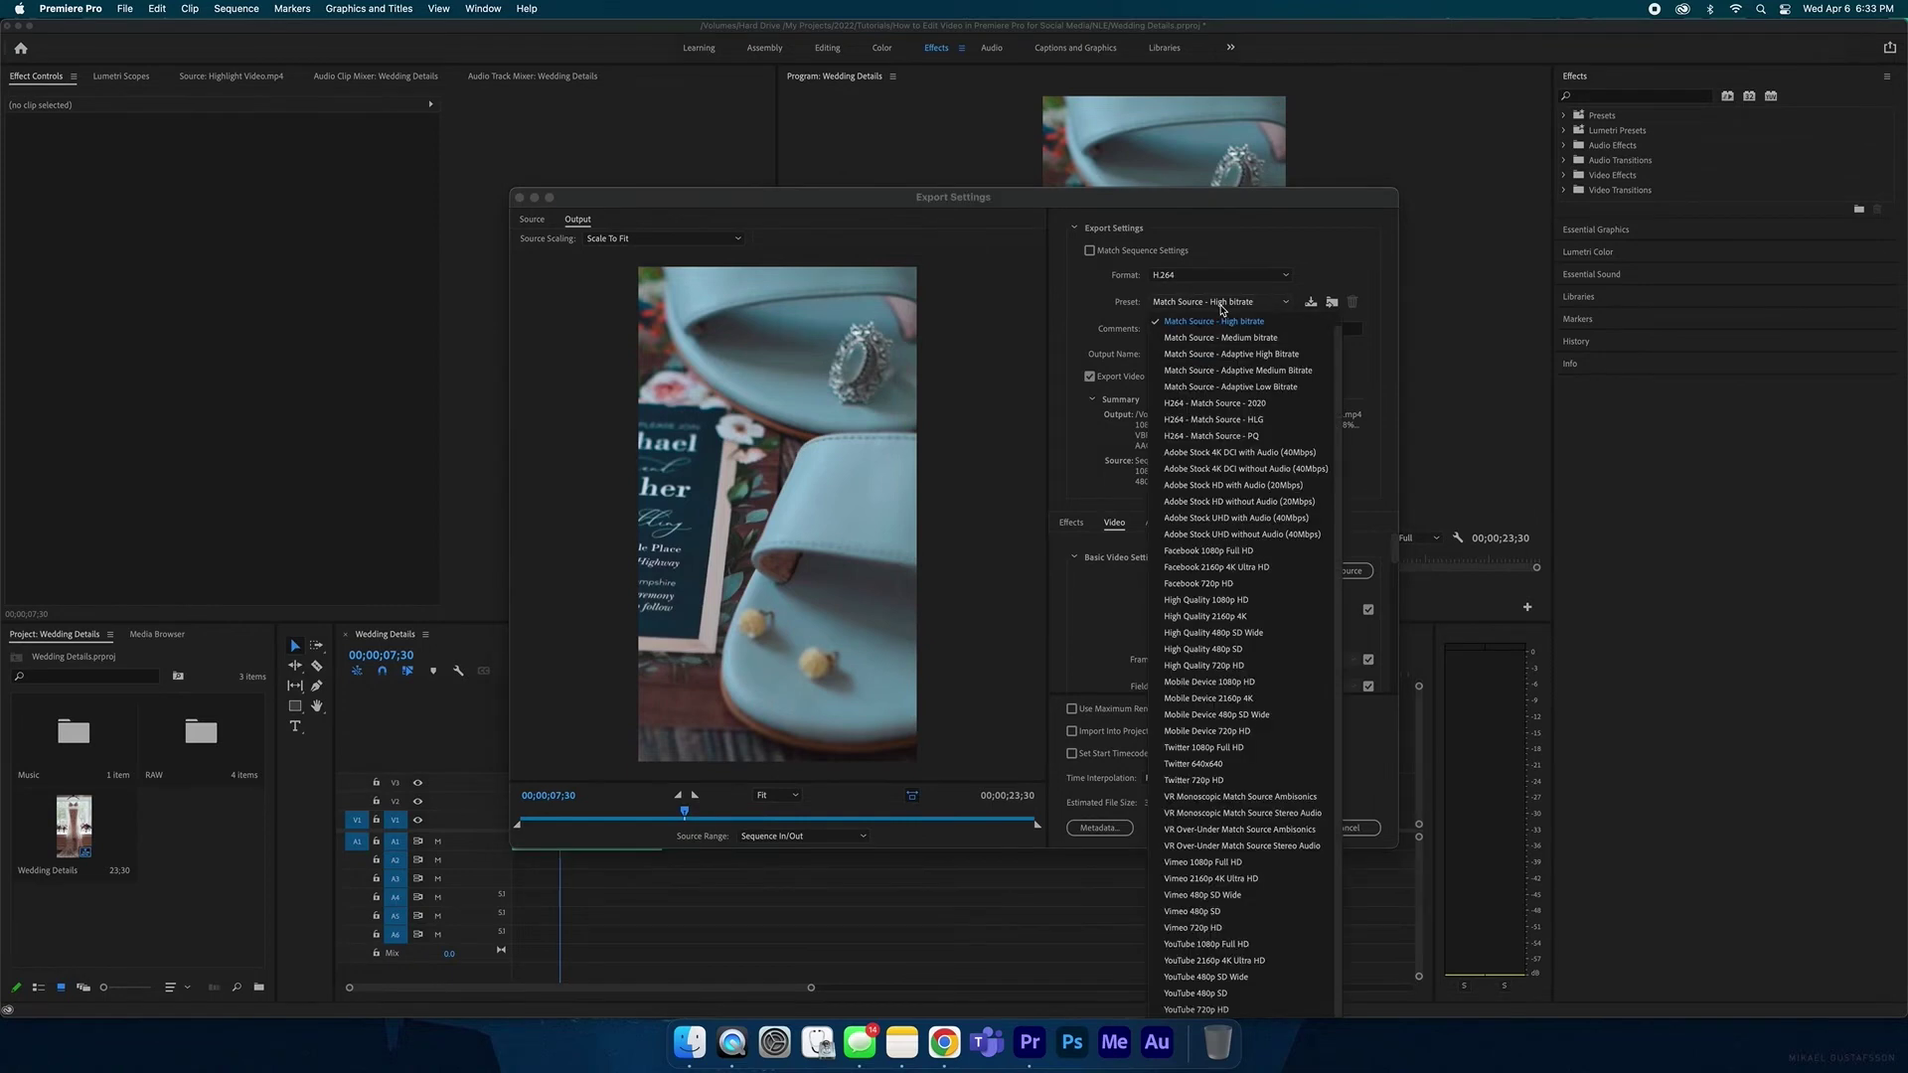
{"action": "left_click", "coordinate": [1254, 683]}
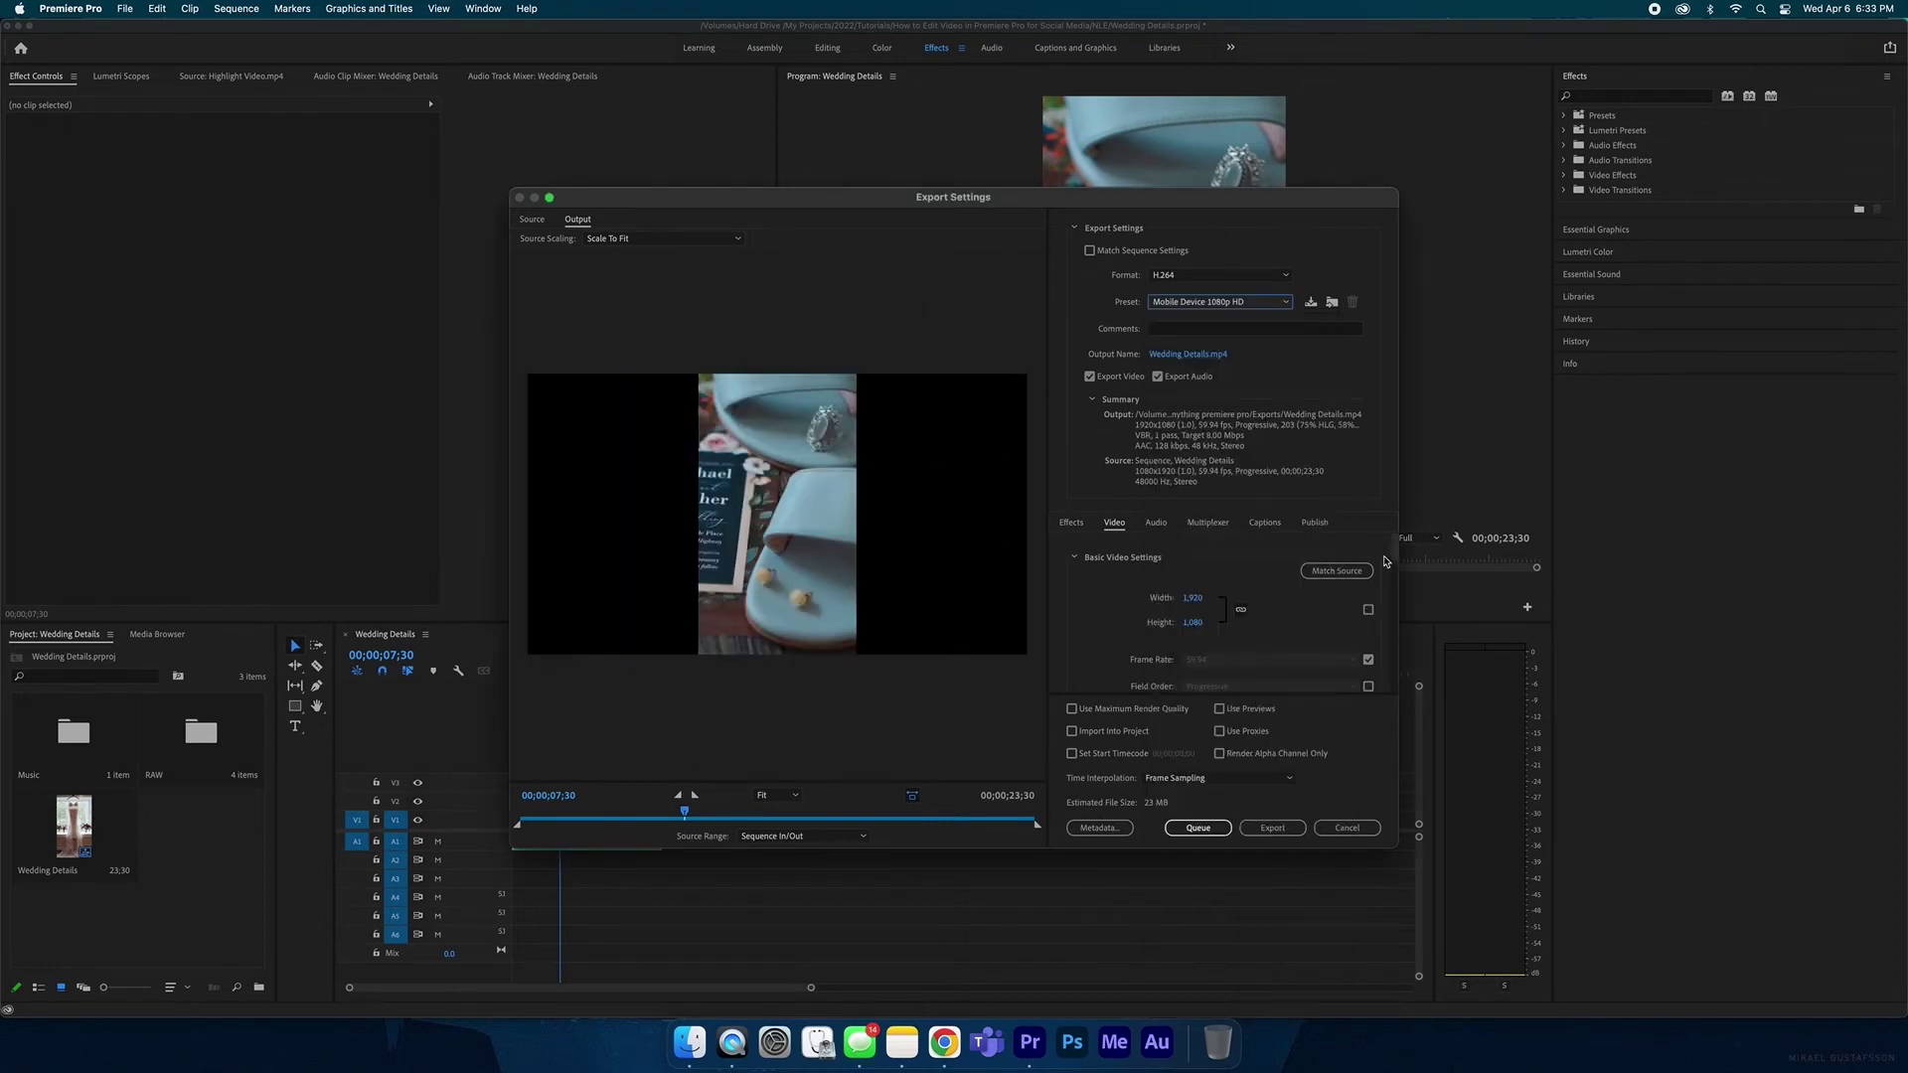
{"action": "left_click", "coordinate": [1348, 575]}
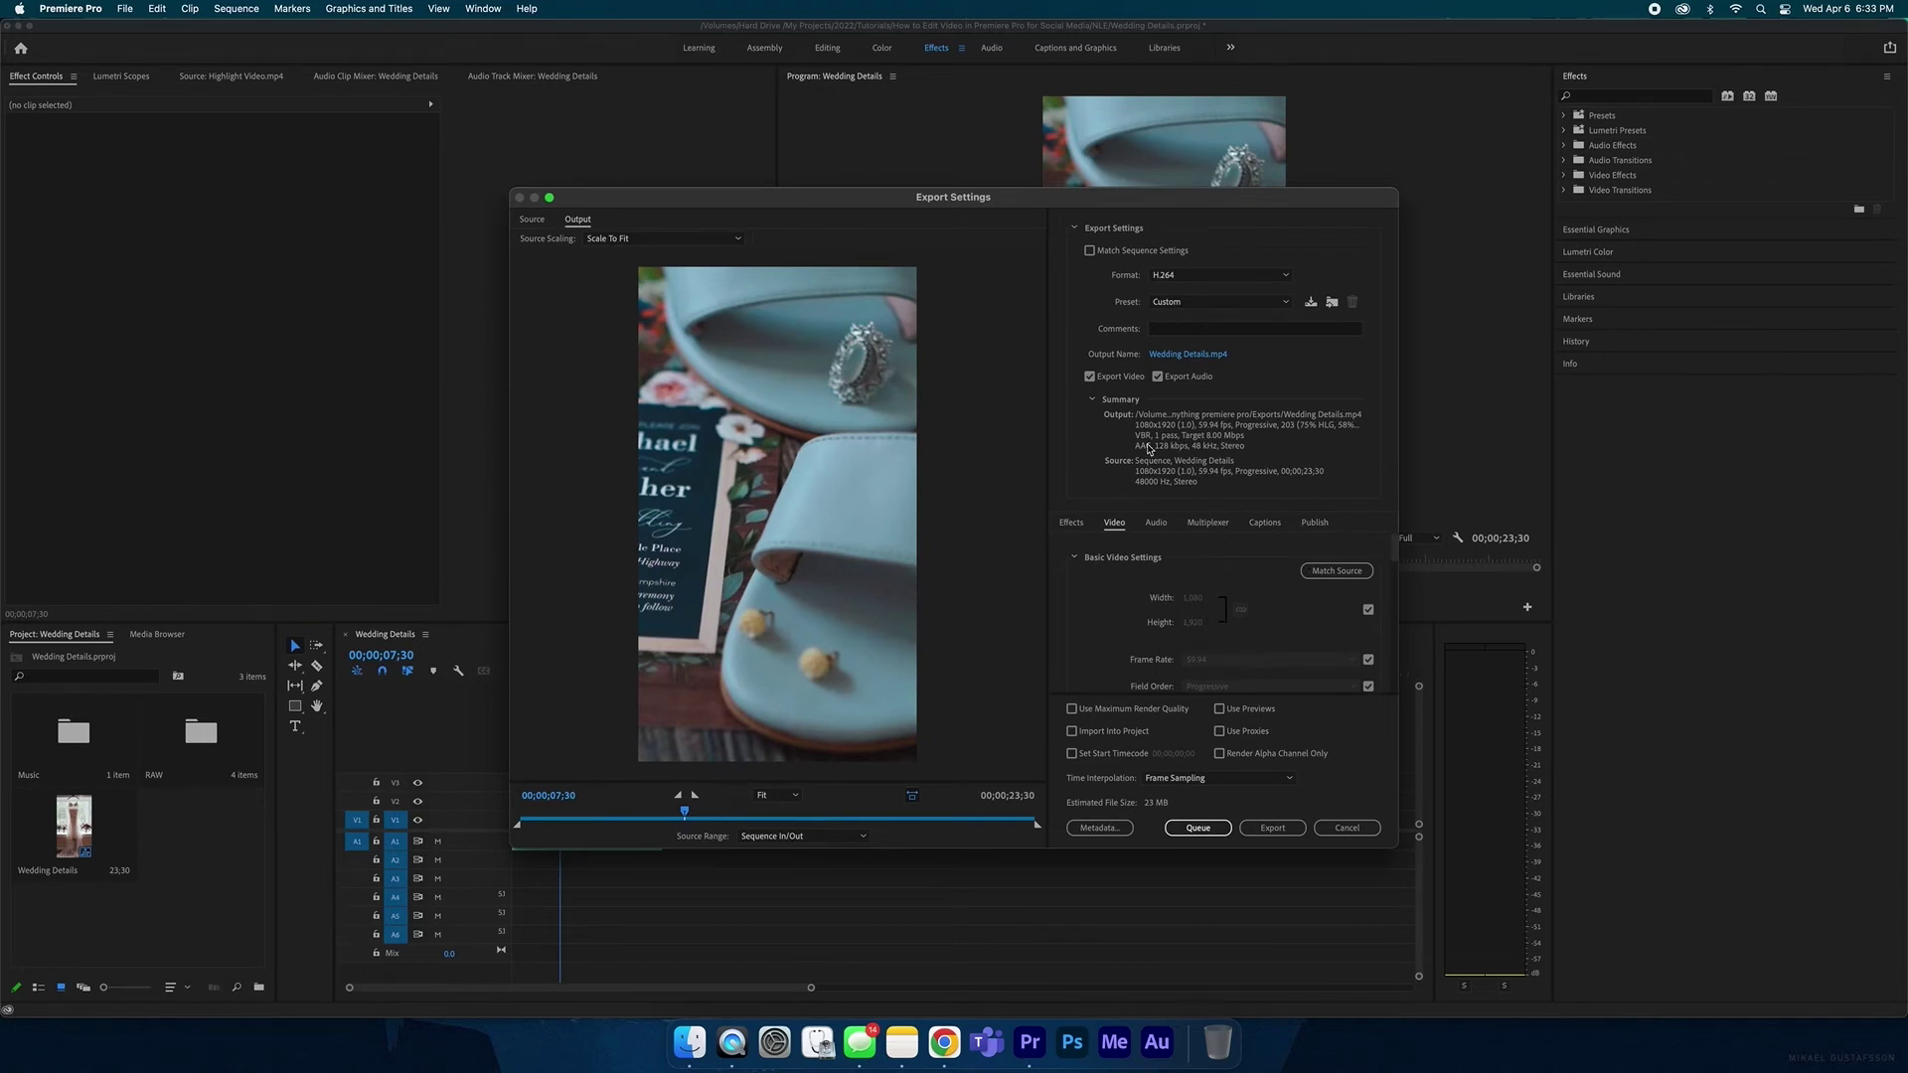
Enable Render at Maximum Depth and start the export.
{"action": "scroll", "coordinate": [1110, 596], "scroll_direction": "down", "scroll_amount": 5}
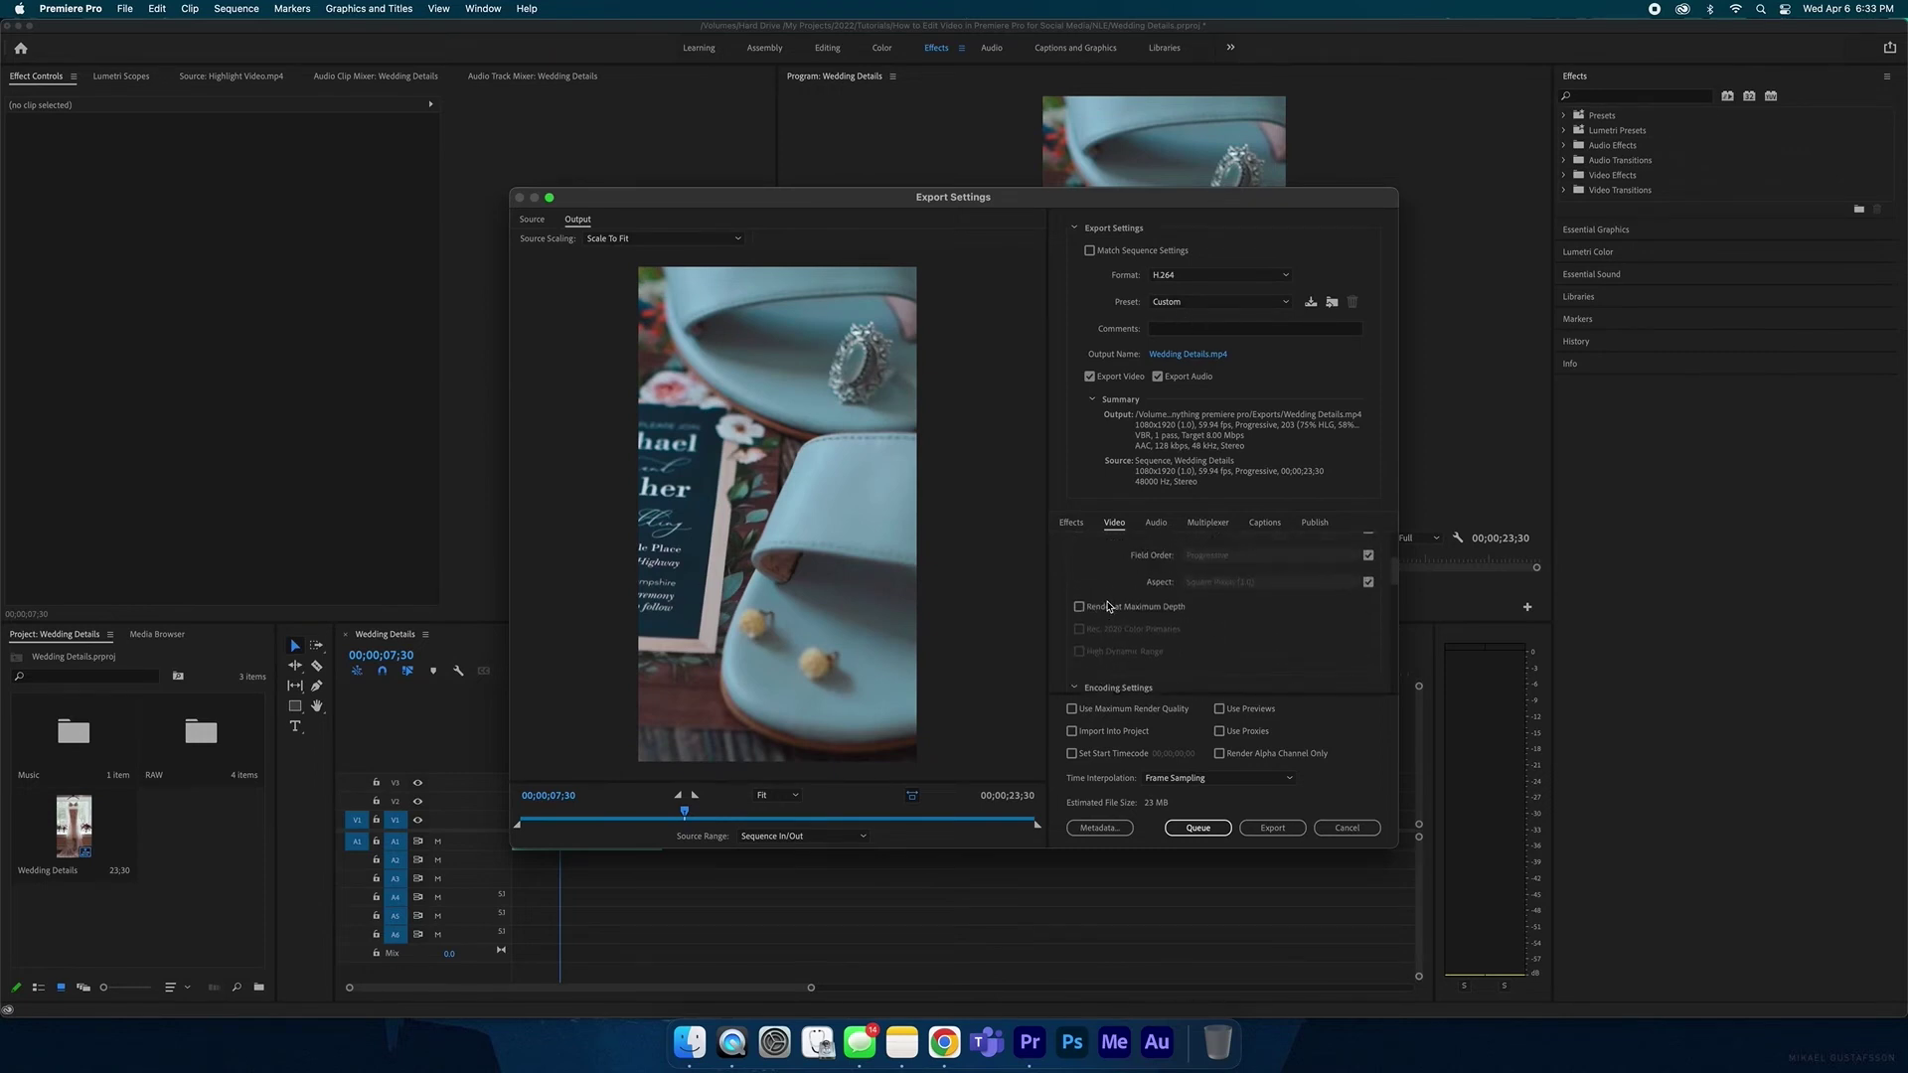
{"action": "left_click", "coordinate": [1106, 610]}
{"action": "scroll", "coordinate": [1161, 629], "scroll_direction": "up", "scroll_amount": 1}
{"action": "left_click", "coordinate": [1276, 830]}
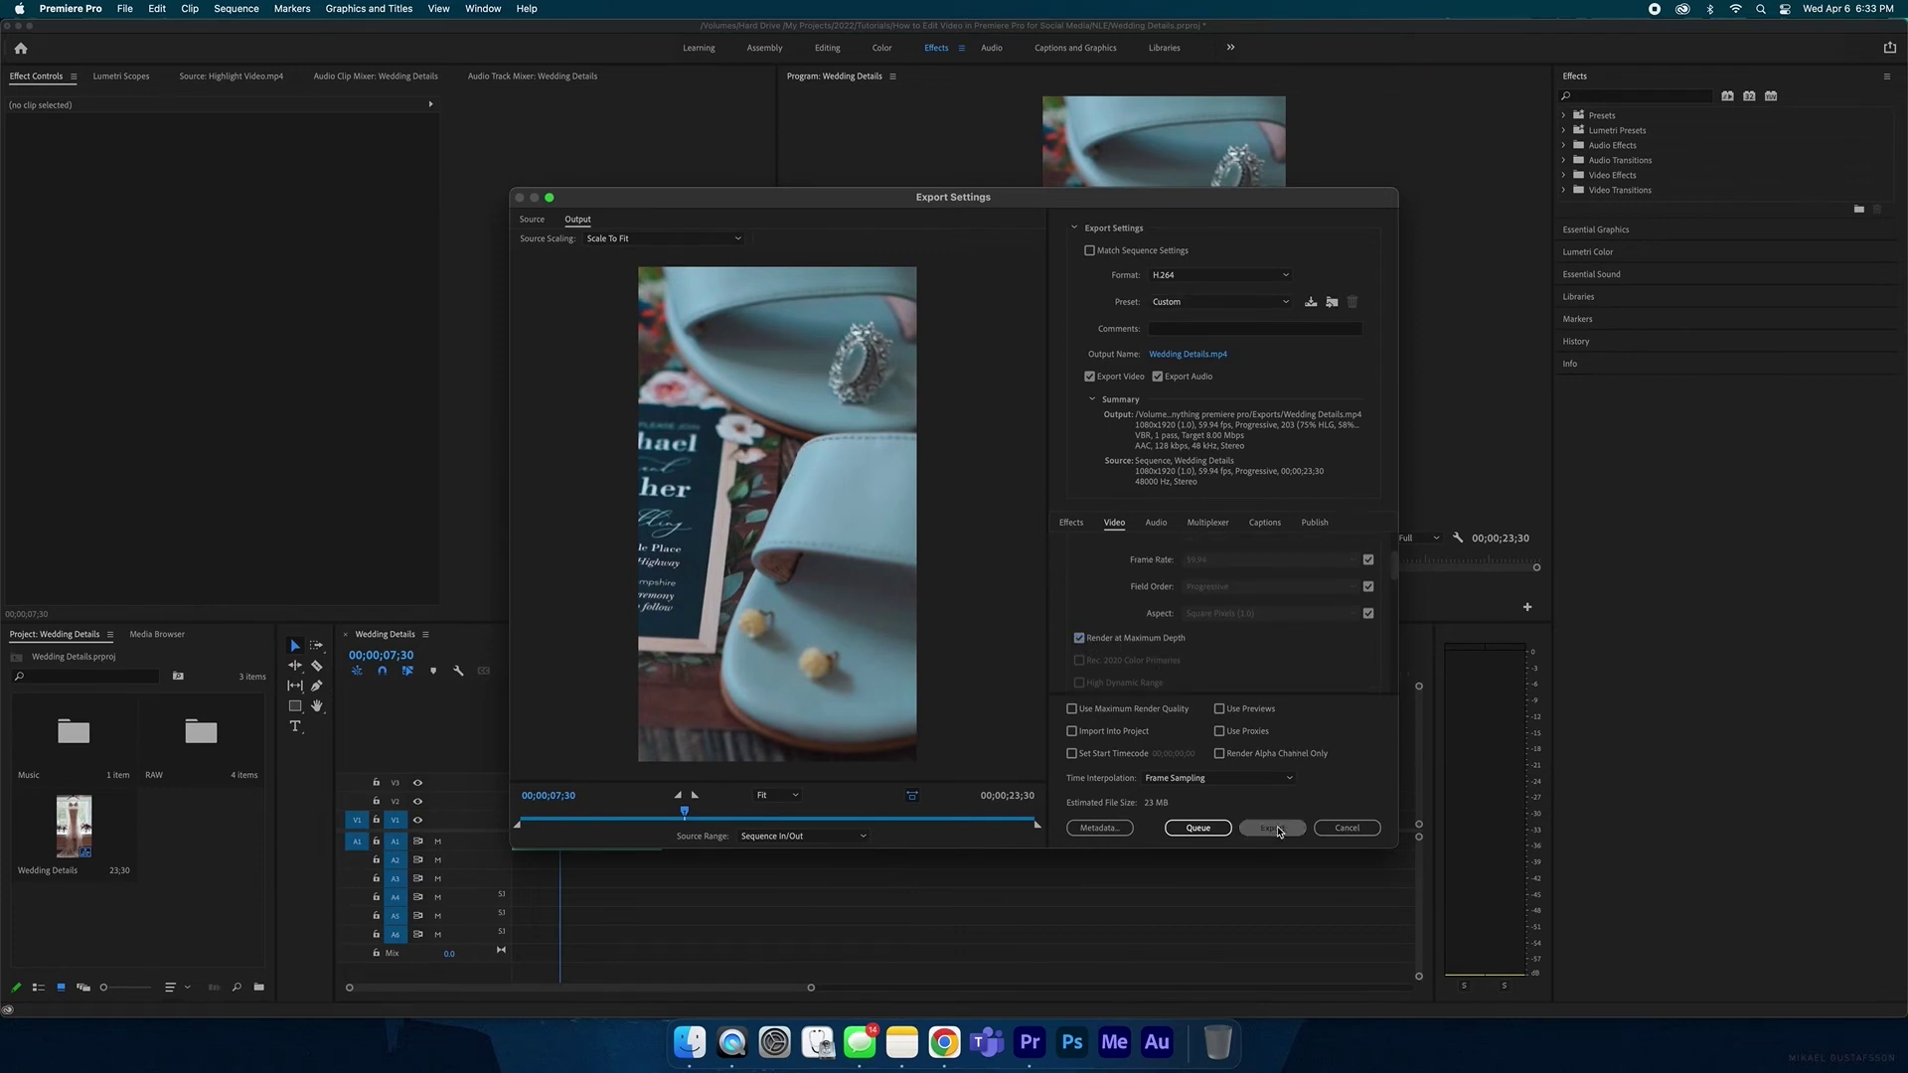